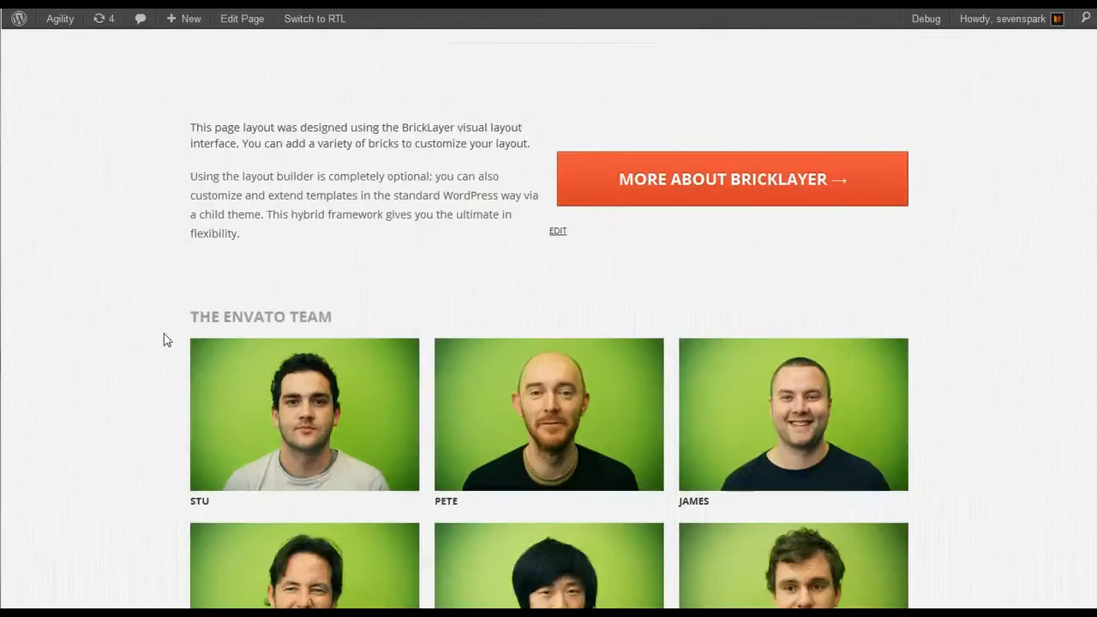
Look through the example page built with BrickLayer, from the team photos down to the map and blog sections
scroll(164, 334, down, 3)
scroll(164, 339, down, 6)
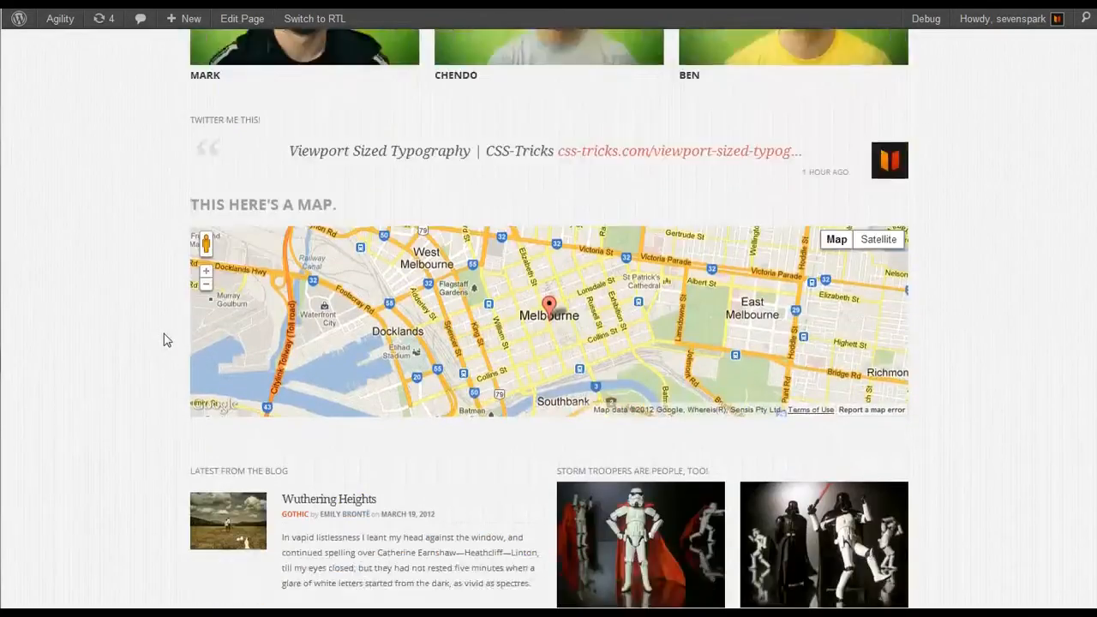
scroll(164, 333, down, 8)
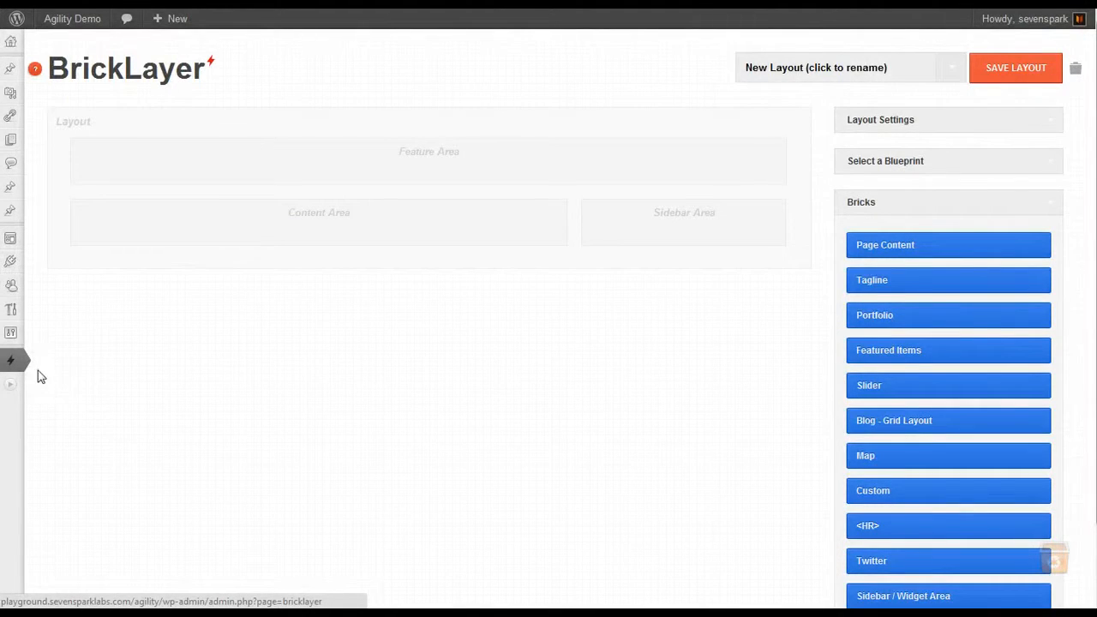
Open the BrickLayer layout builder in the Agility admin area, read its welcome tips and get started
mouse_move(17, 366)
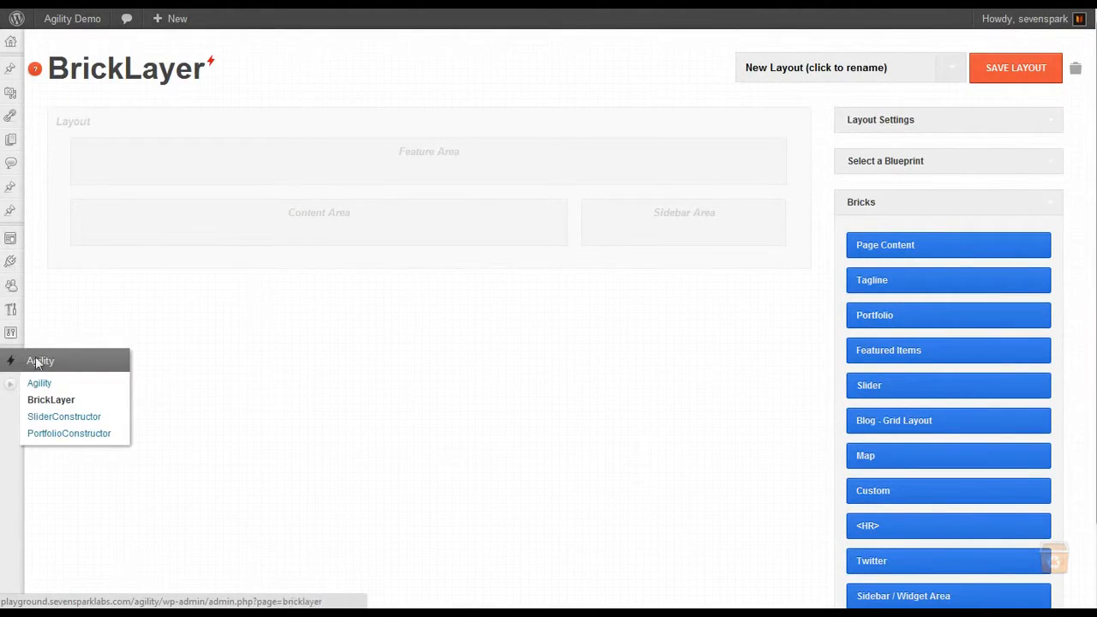
click(53, 400)
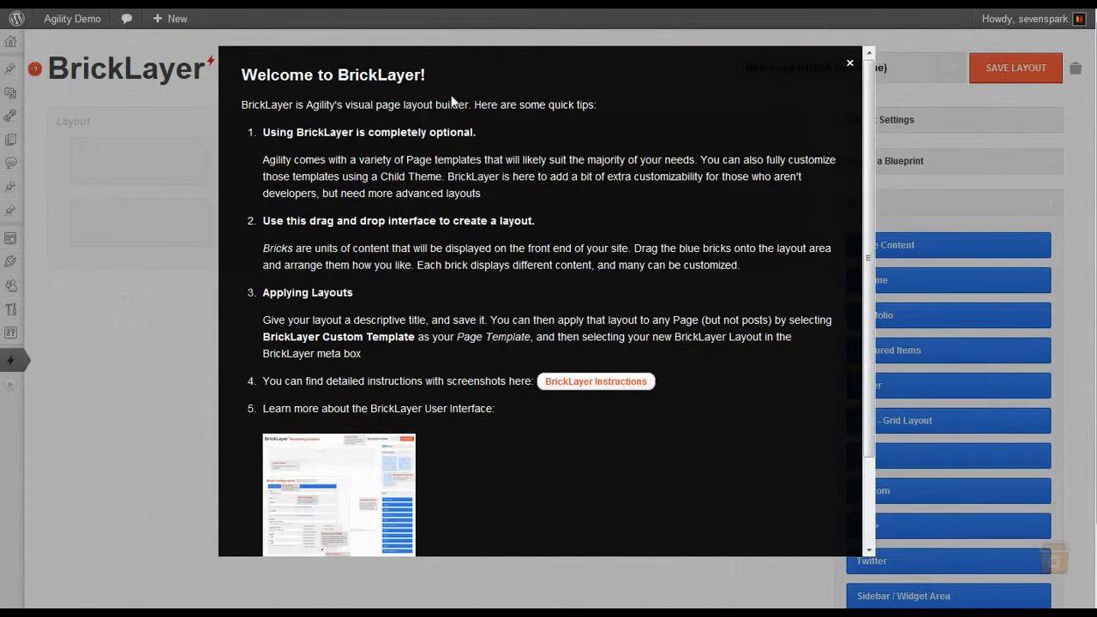
scroll(551, 215, down, 3)
scroll(340, 149, up, 3)
scroll(604, 234, down, 3)
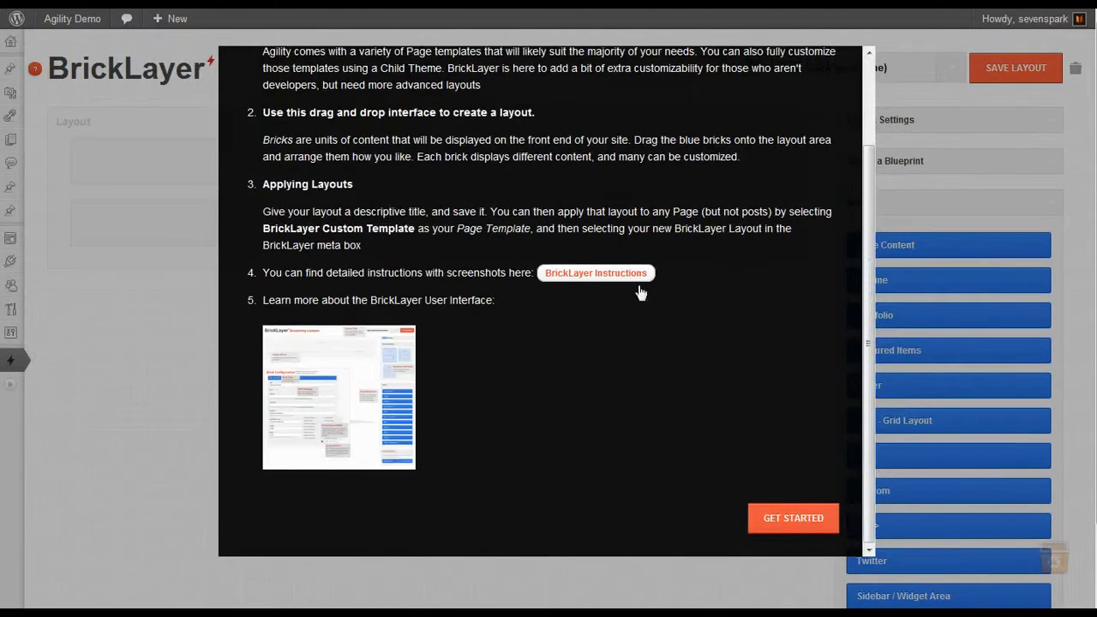
click(784, 519)
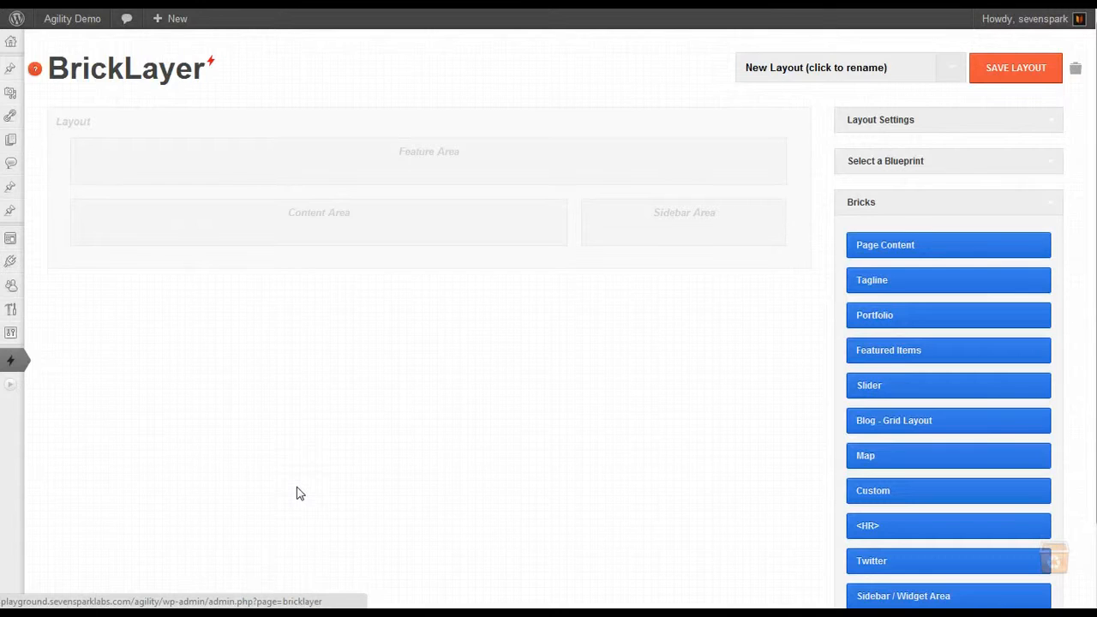
Rename the new layout as "My Customized Layout"
click(819, 68)
drag(882, 71, 743, 63)
click(789, 69)
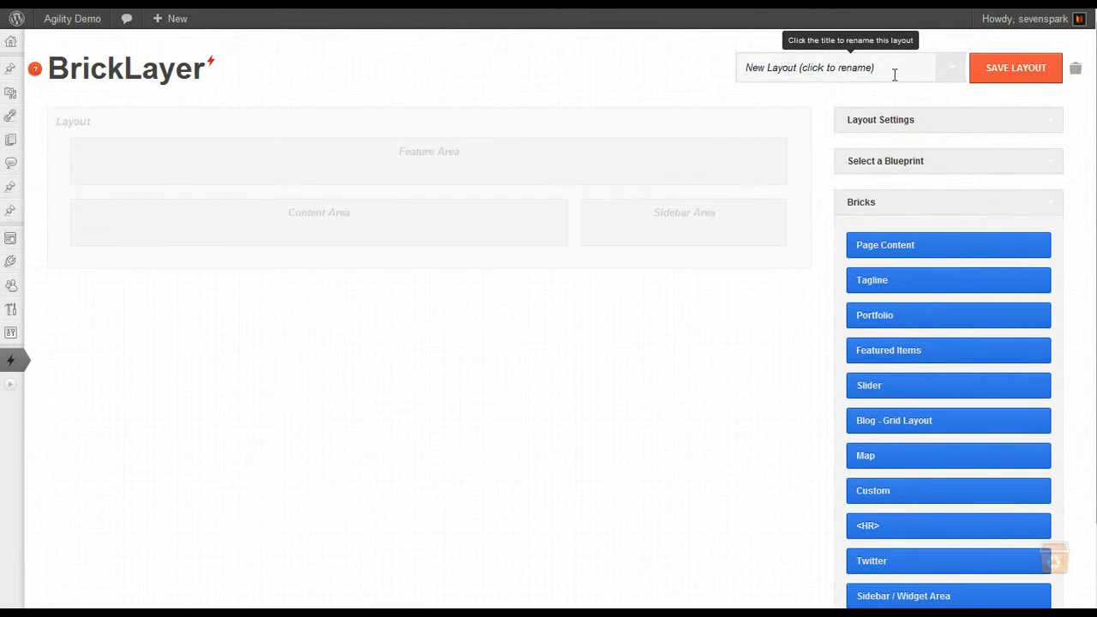
click(644, 79)
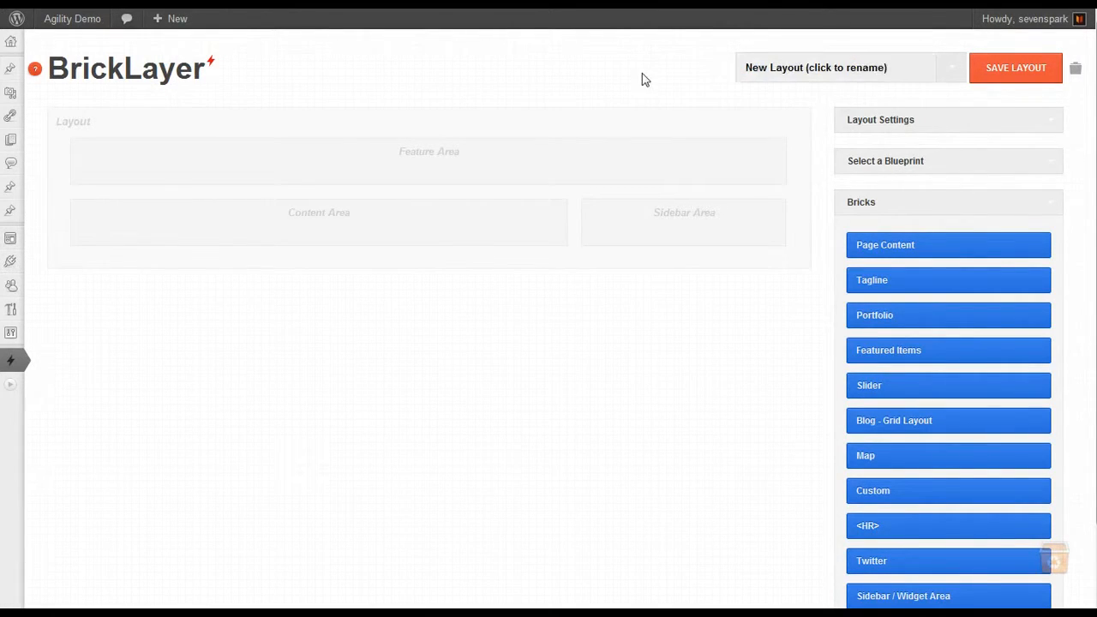
click(873, 72)
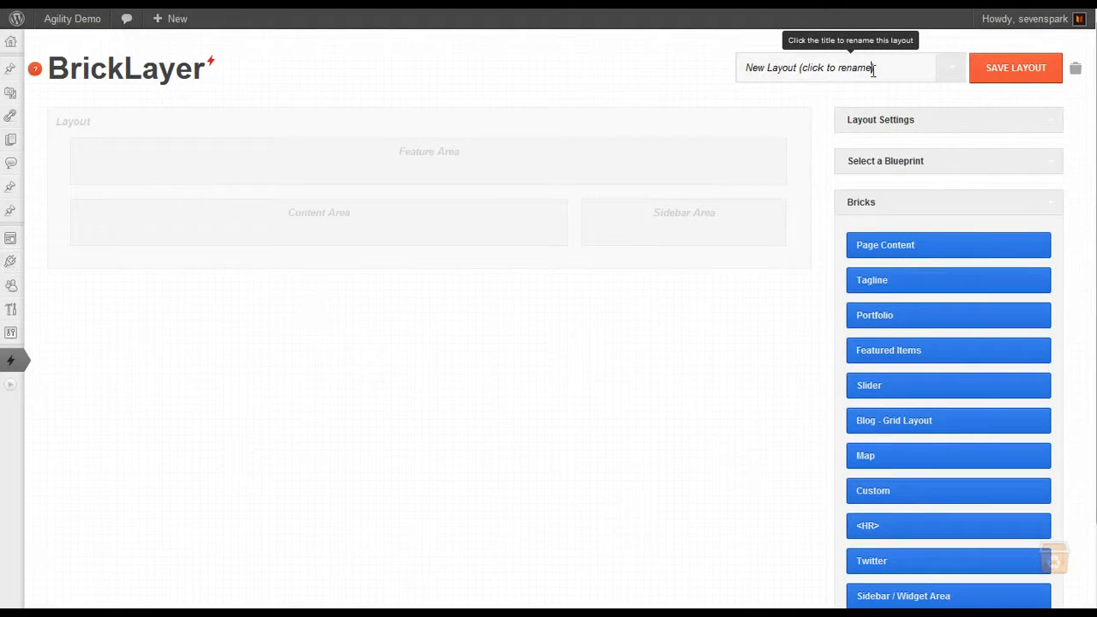
triple_click(873, 72)
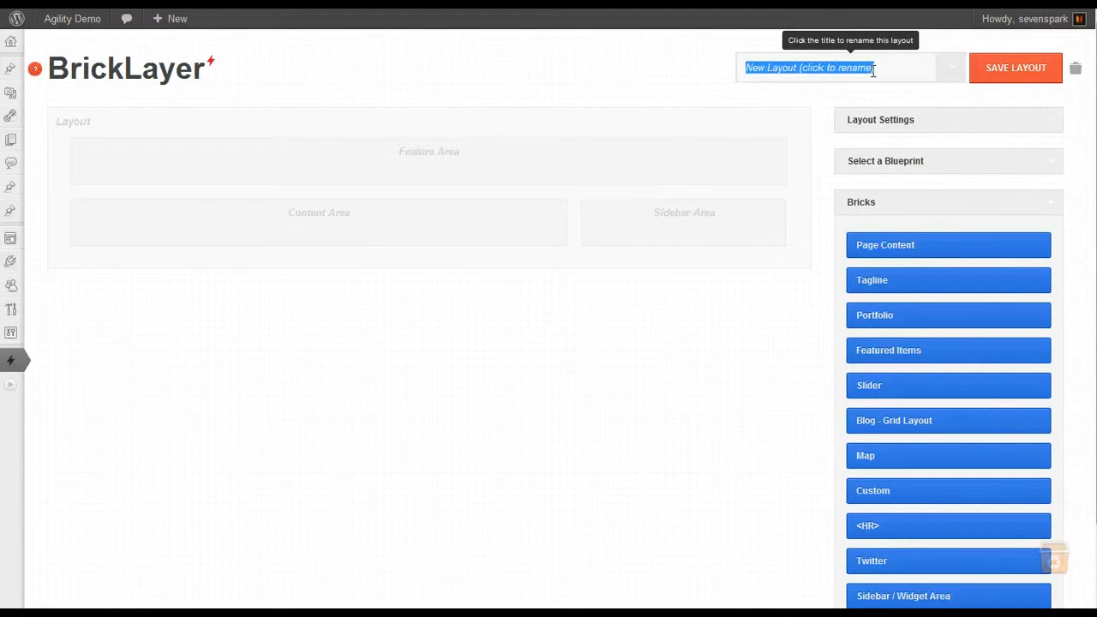
text(My Customized Layout)
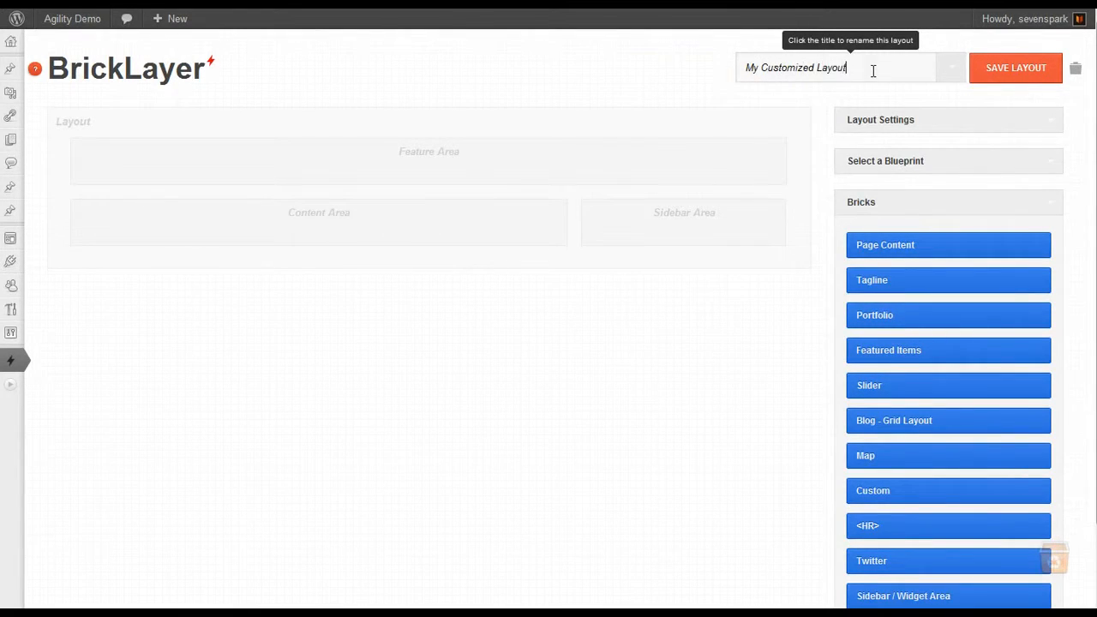
key(Return)
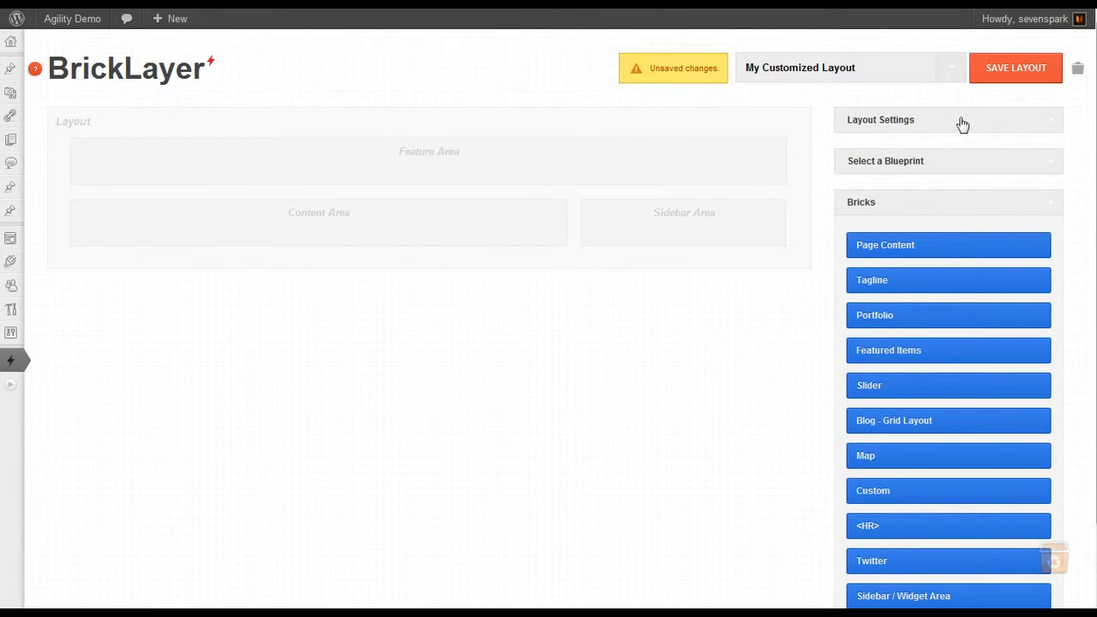
Examine the Display Title options in the layout settings and the available blueprints with their feature, content and sidebar areas
click(926, 119)
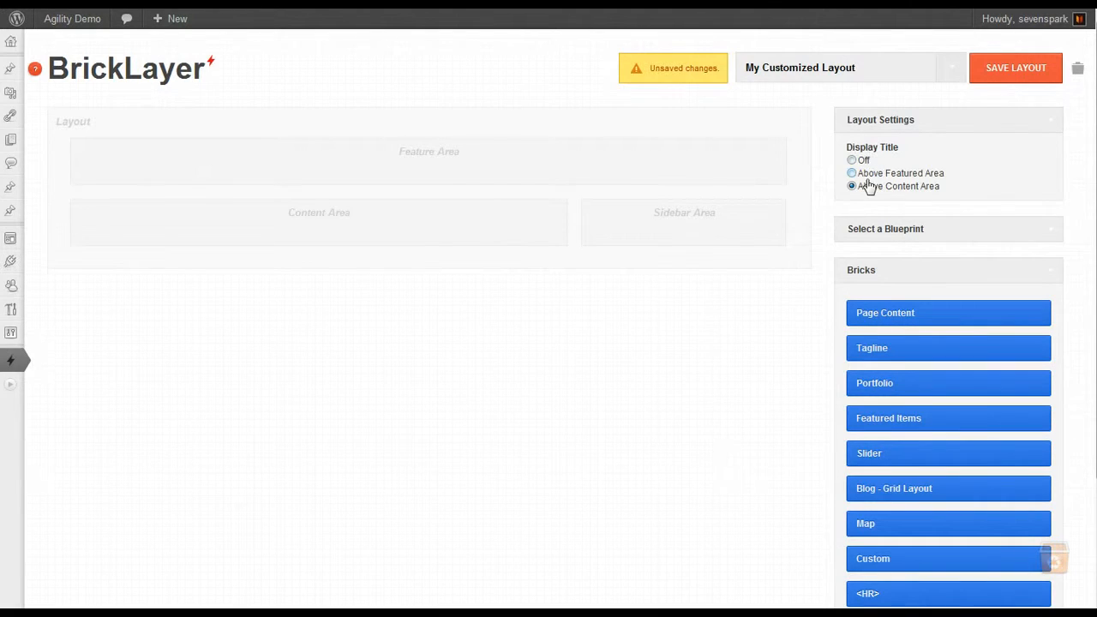
click(925, 120)
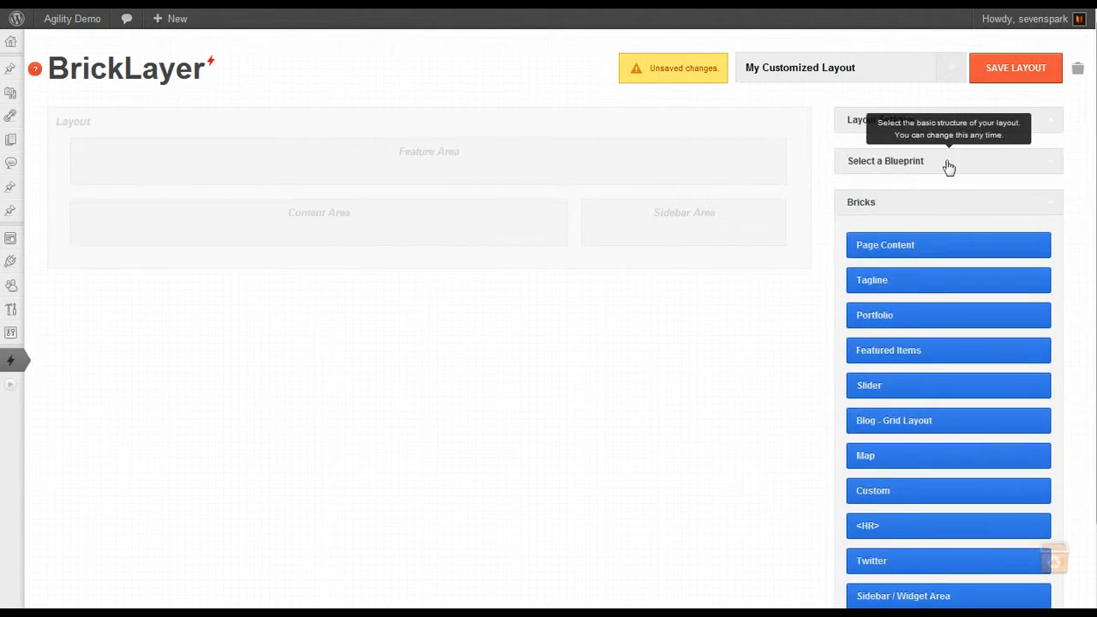
click(948, 162)
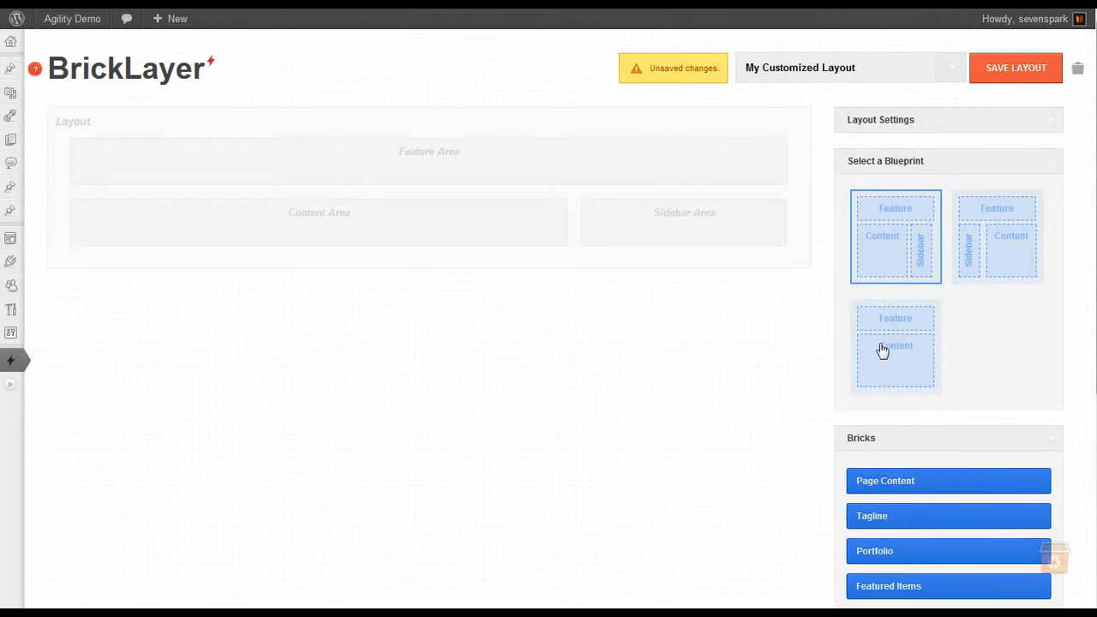
mouse_move(144, 157)
mouse_move(432, 157)
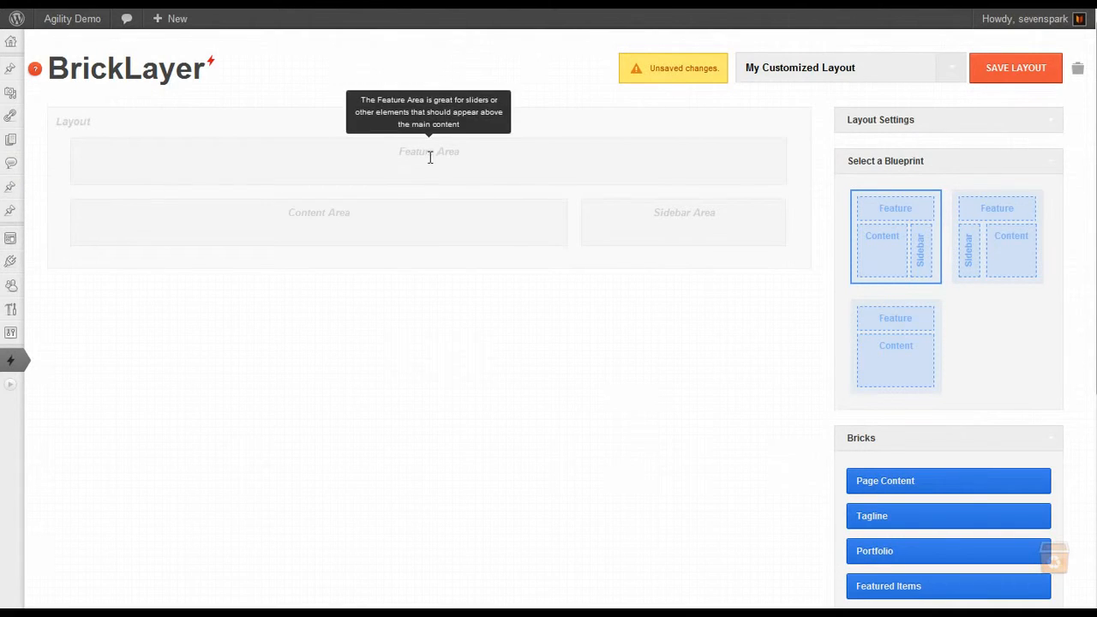
mouse_move(292, 225)
mouse_move(745, 218)
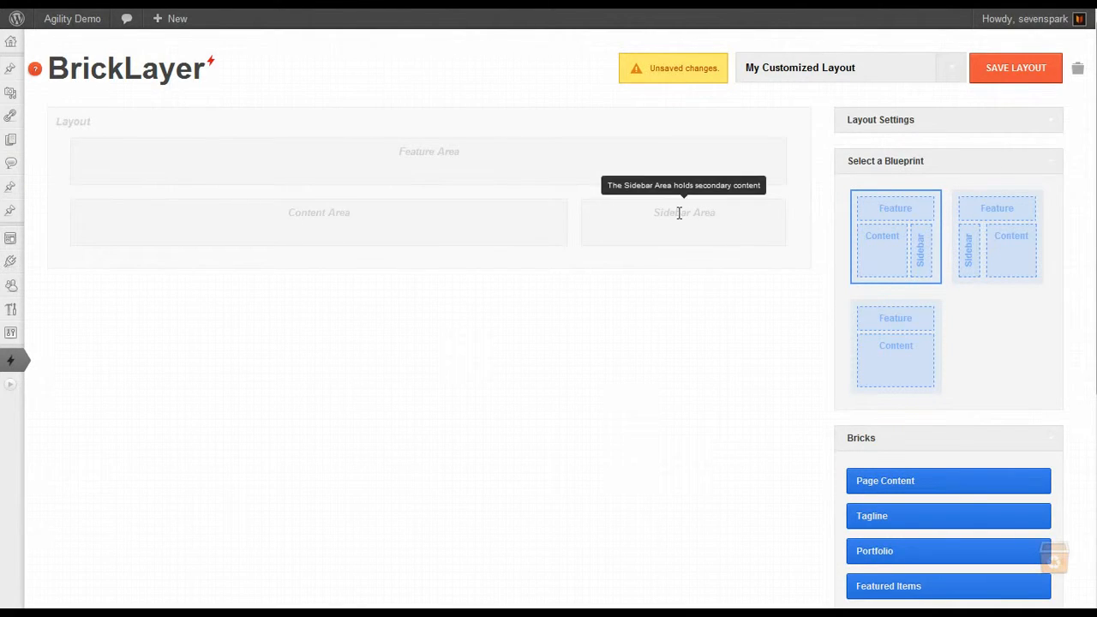
Try the left-sidebar blueprint and the one without a sidebar, and return to the right-sidebar blueprint
click(999, 223)
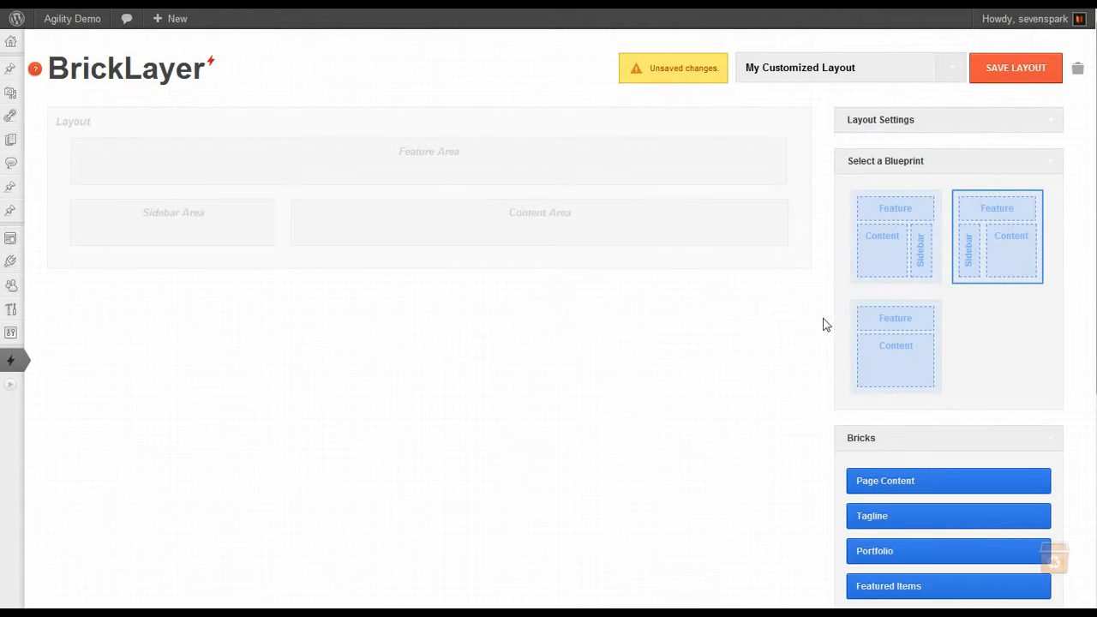
click(882, 347)
mouse_move(293, 167)
click(888, 238)
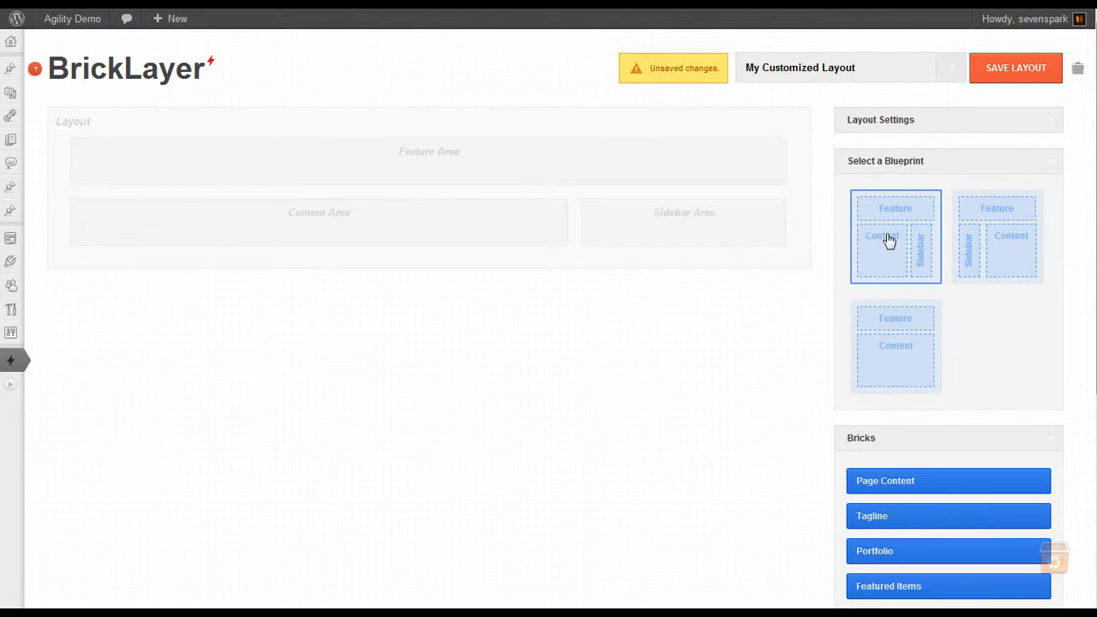
scroll(746, 387, down, 2)
scroll(921, 336, up, 2)
click(975, 168)
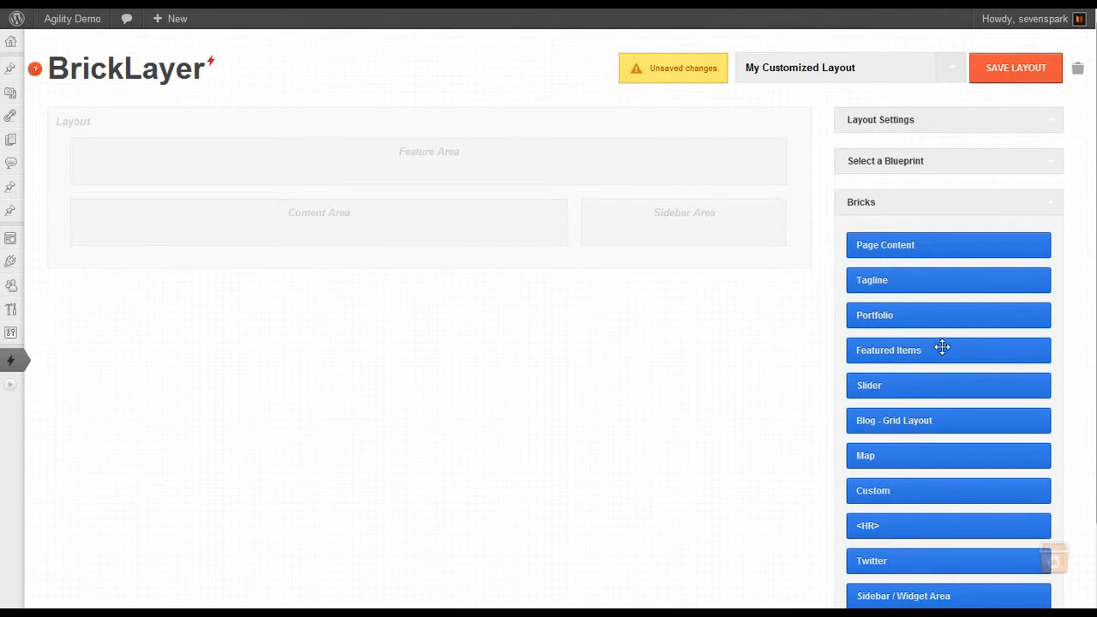
Look over the available bricks and add a Slider brick to the layout's Feature Area
scroll(951, 553, down, 1)
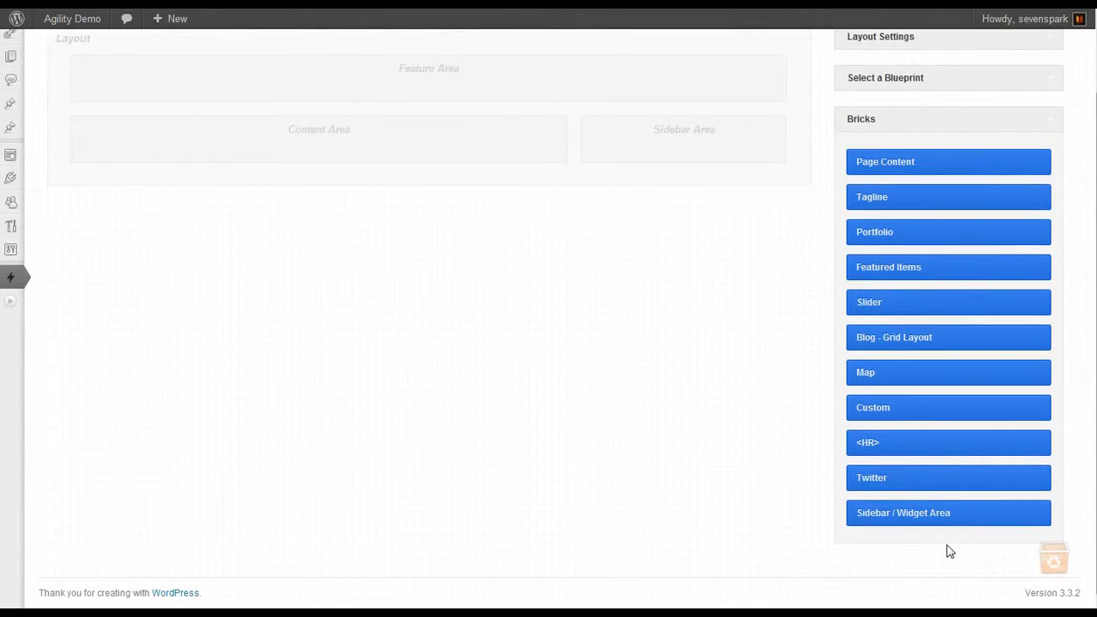
scroll(947, 551, up, 1)
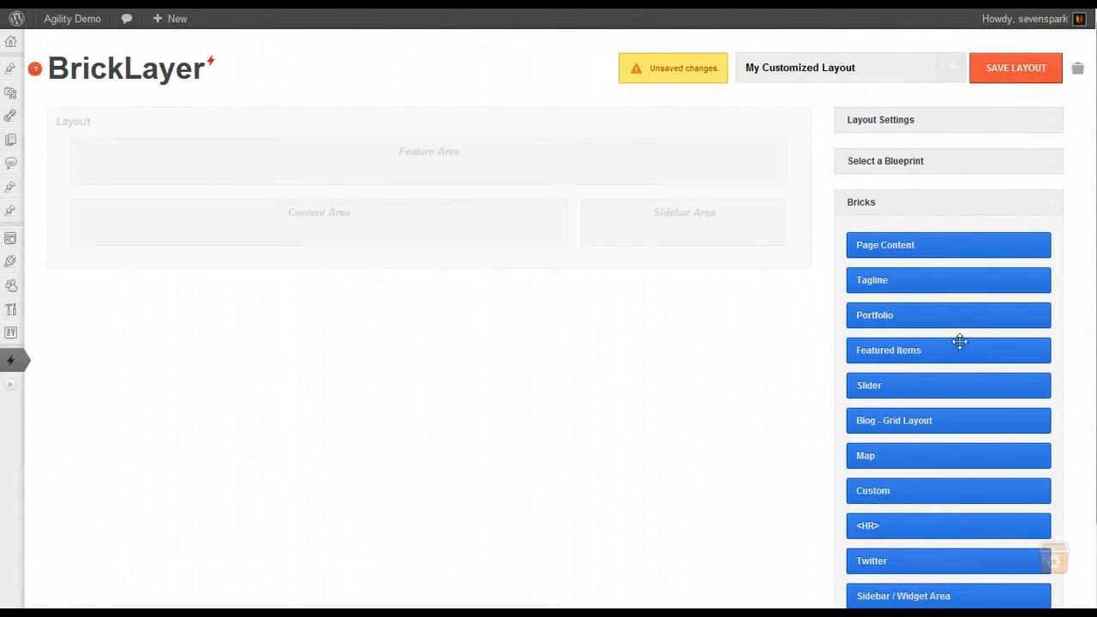
drag(879, 392, 424, 181)
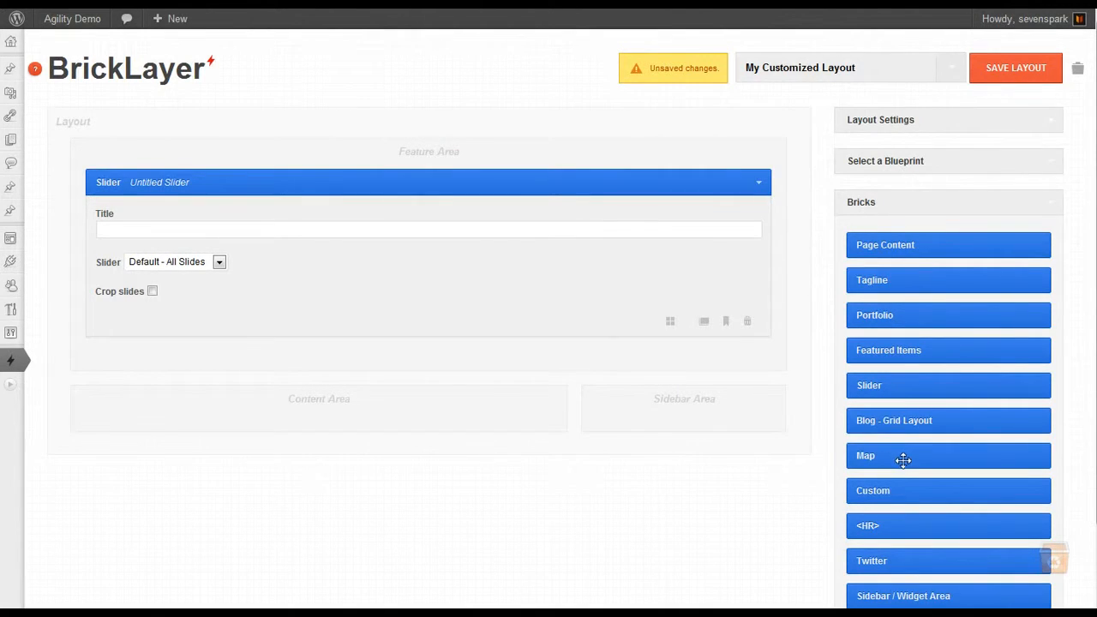
Add a Page Content brick to the Content Area and a Sidebar / Widget Area brick to the Sidebar Area
drag(893, 245, 300, 446)
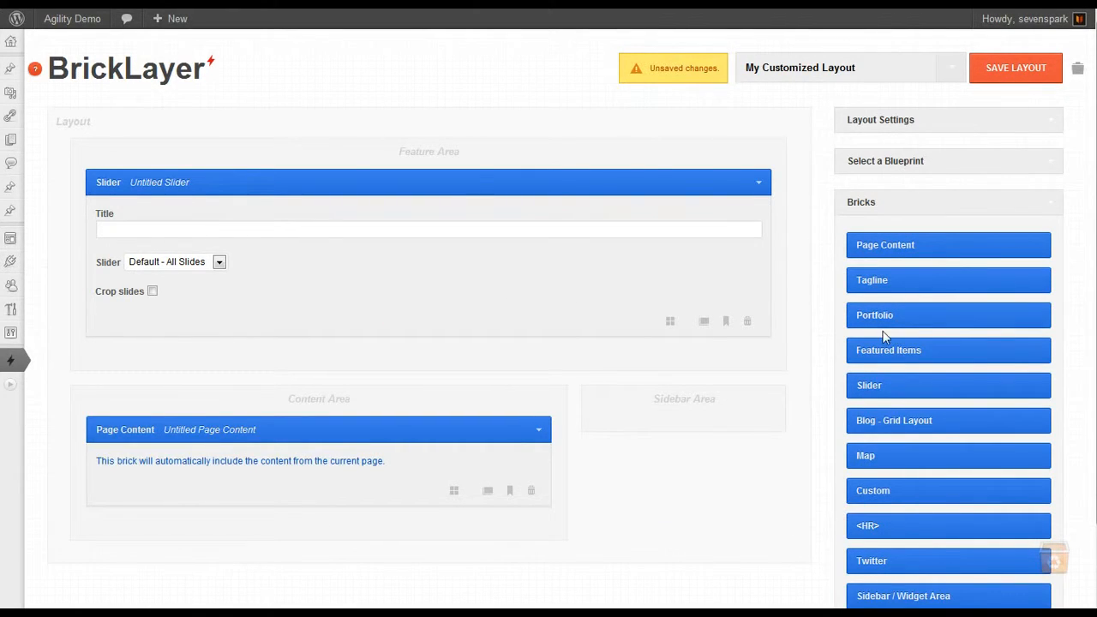
scroll(849, 352, down, 2)
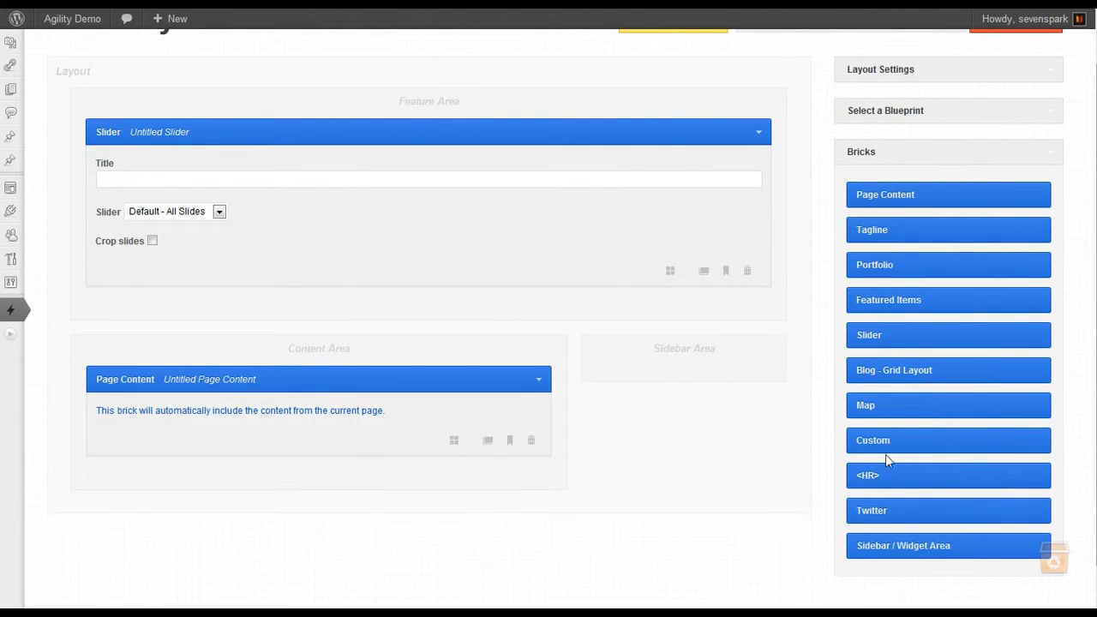
drag(876, 549, 644, 379)
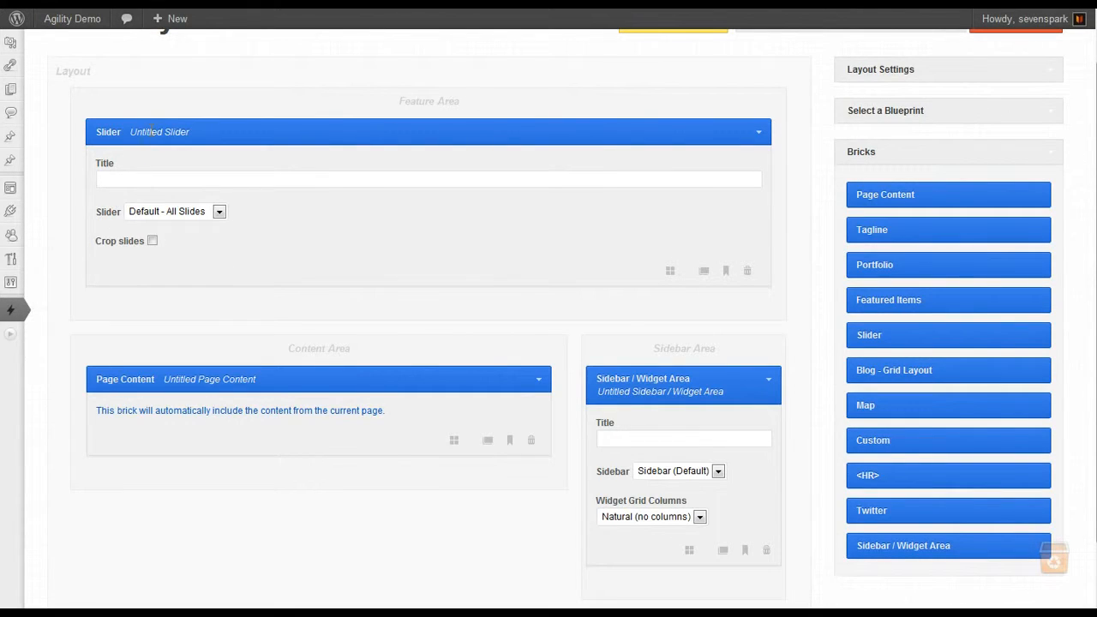
Name the Slider brick "My special slider" and set its slider to My Cool New Slider
click(142, 132)
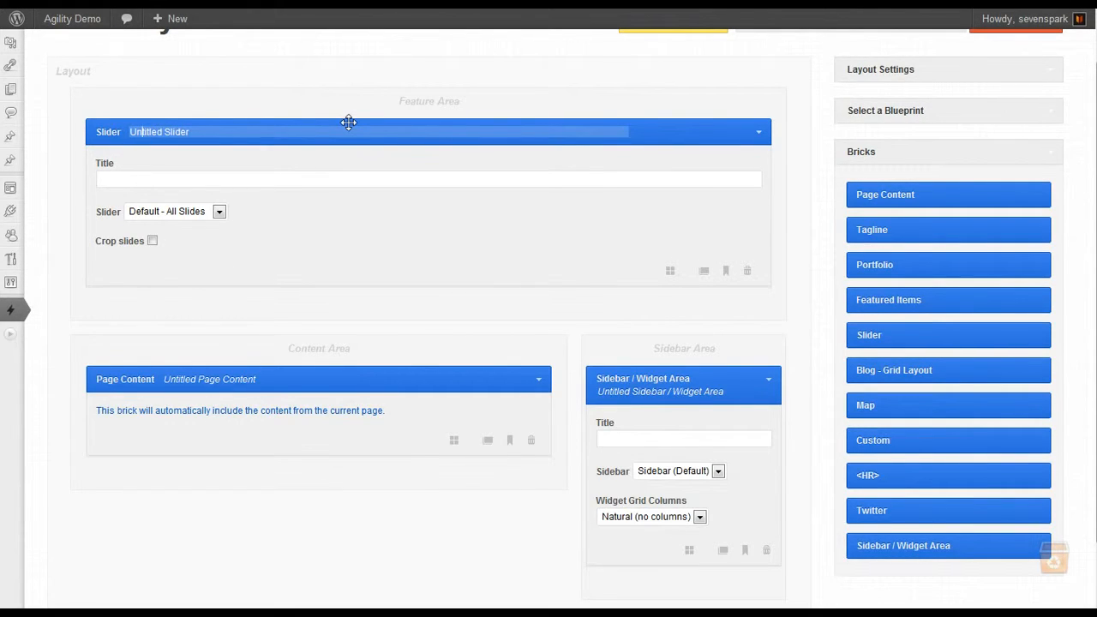
key(ctrl+a)
text(My)
key(Tab)
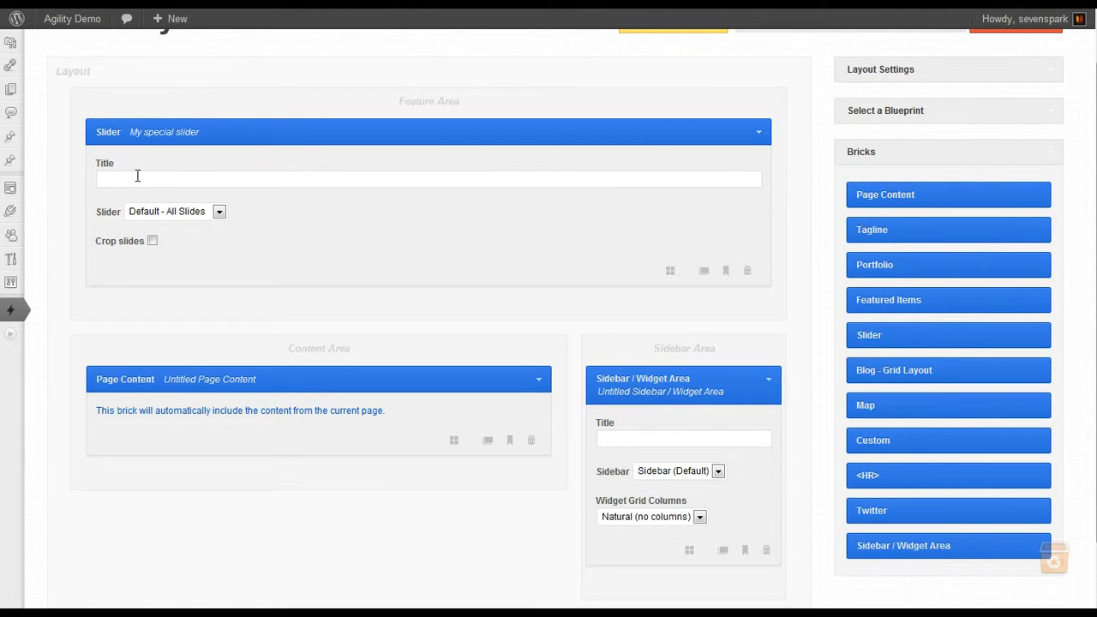
click(217, 213)
click(193, 238)
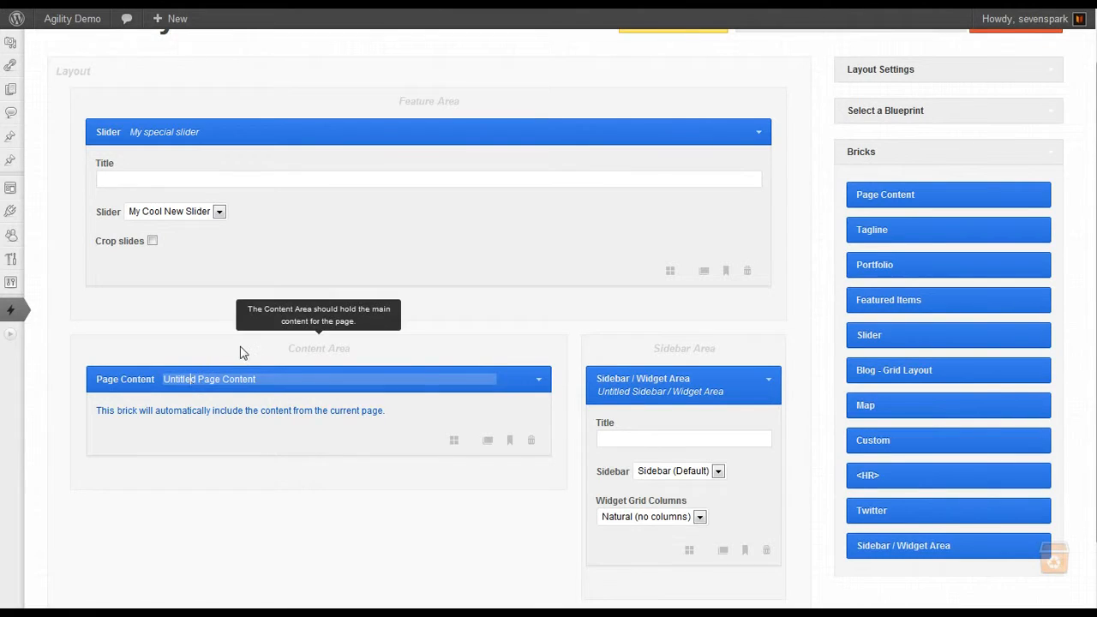
Rename the Page Content brick as "My Page Content"
key(ctrl+shift+Left)
text(My)
key(Return)
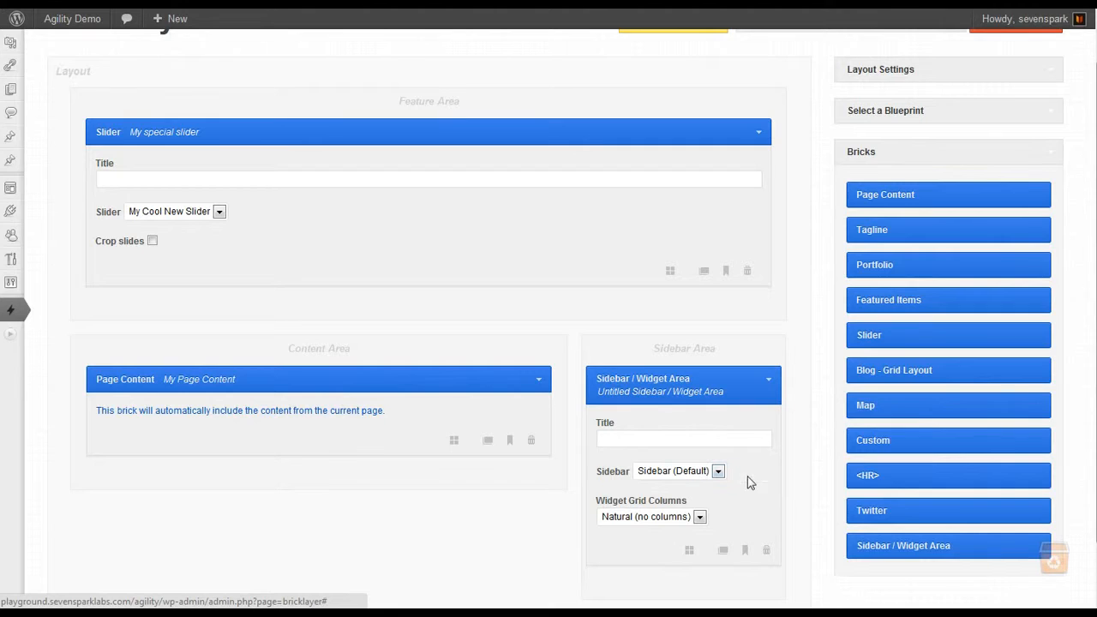
Examine the sidebar choices and the widget grid column options of the Sidebar / Widget Area brick
click(702, 473)
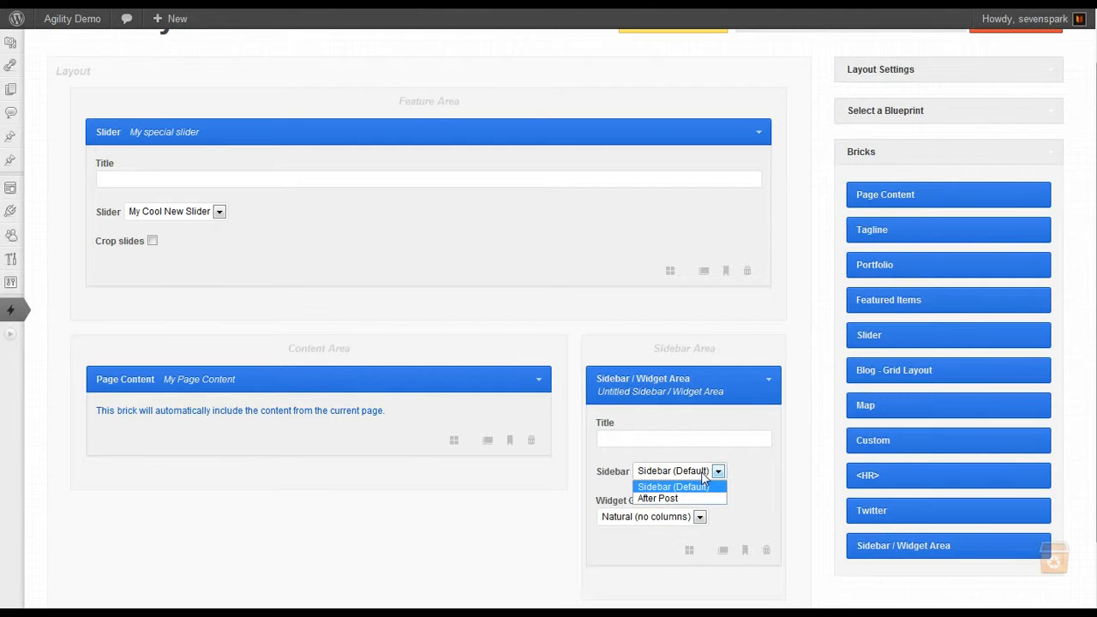
click(675, 473)
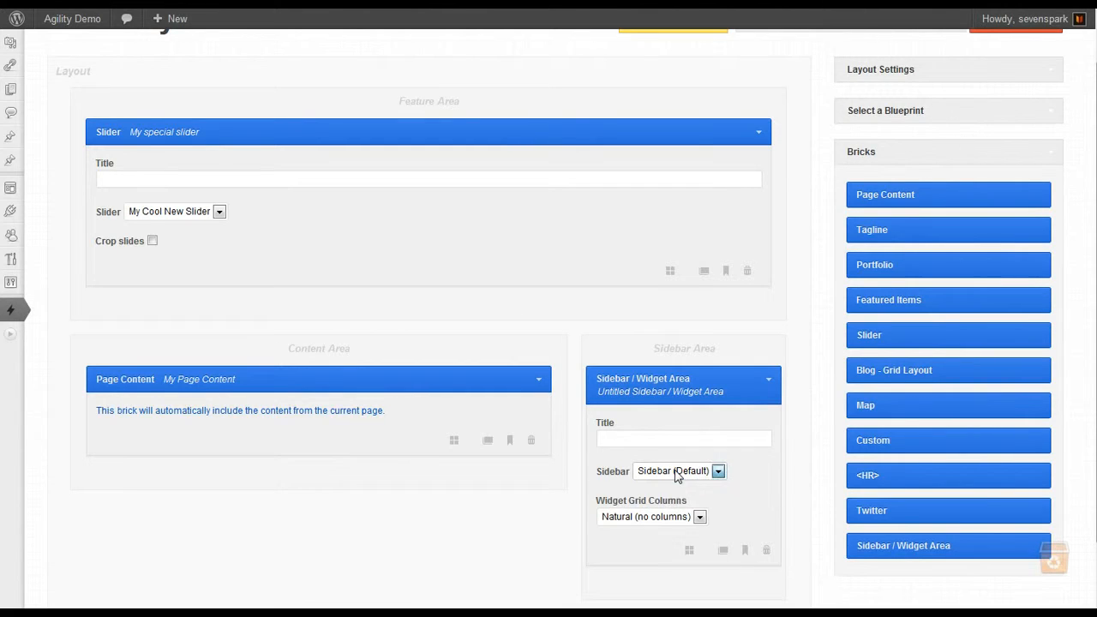
click(679, 479)
click(668, 480)
click(699, 479)
click(667, 485)
click(691, 523)
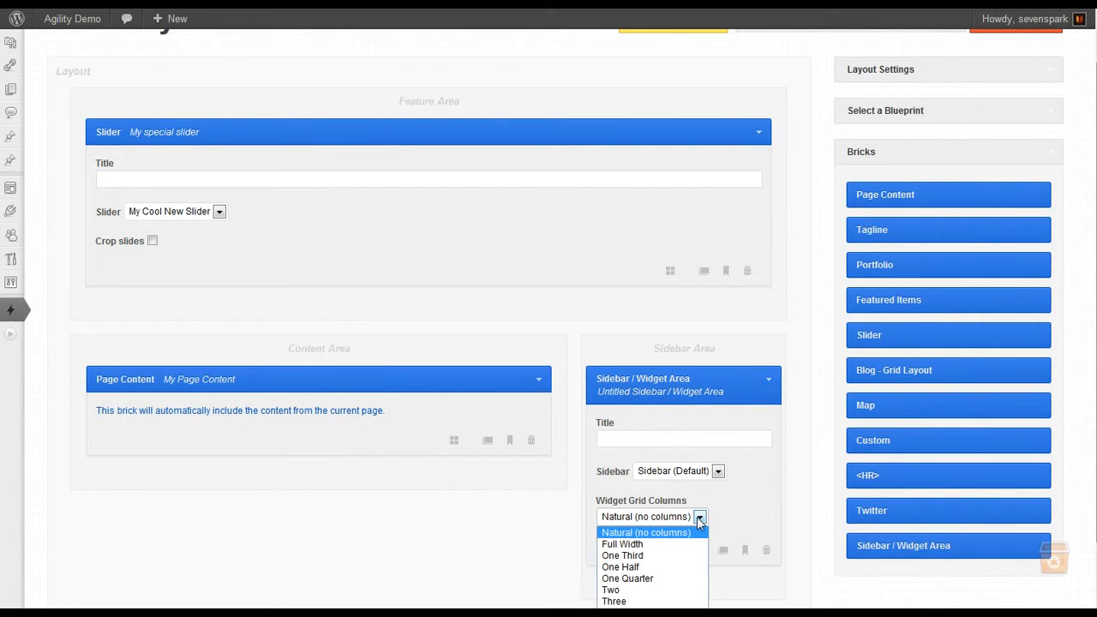
click(699, 519)
Check the tooltip that explains how the recycling bin handles bricks
scroll(470, 483, down, 1)
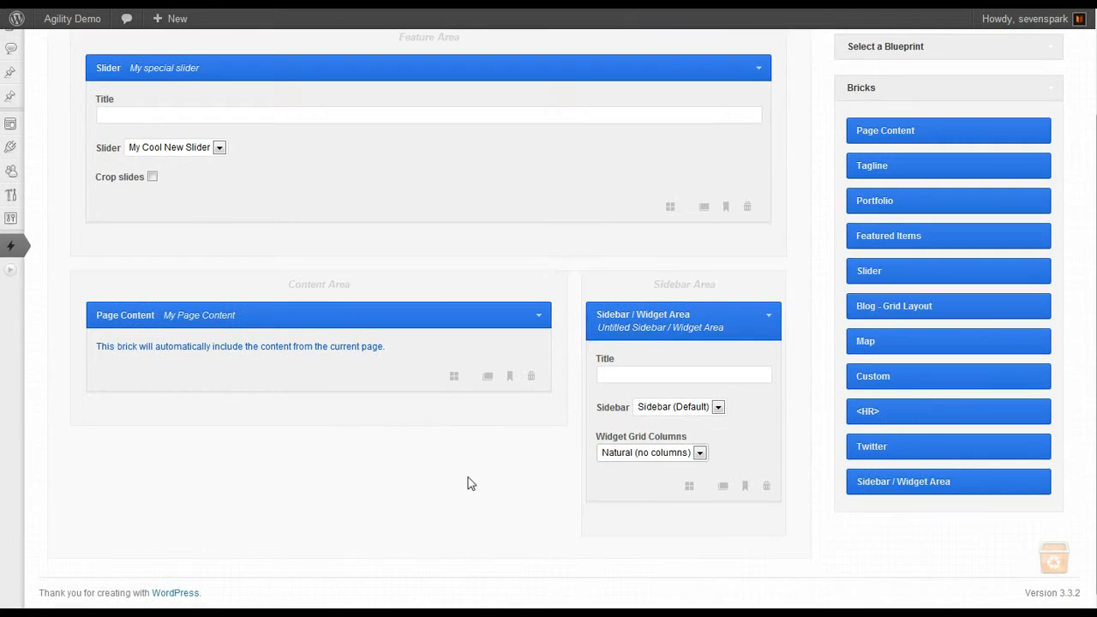
mouse_move(1054, 553)
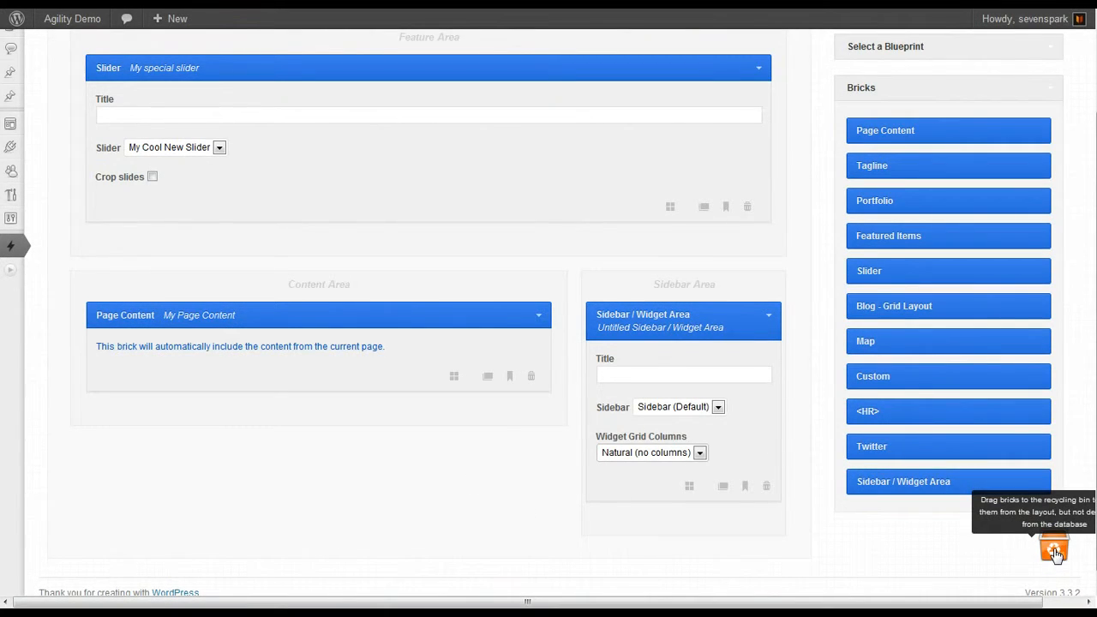
Open the recycling bin, move the My Page Content brick into it, and return the brick to the Content Area
click(1053, 554)
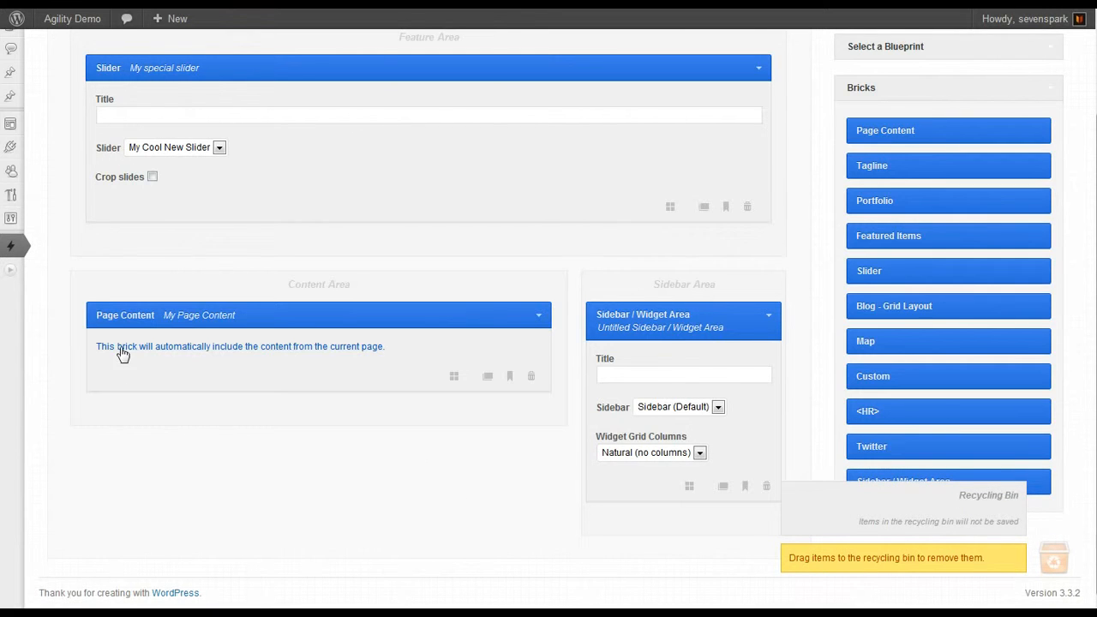
drag(117, 315, 879, 488)
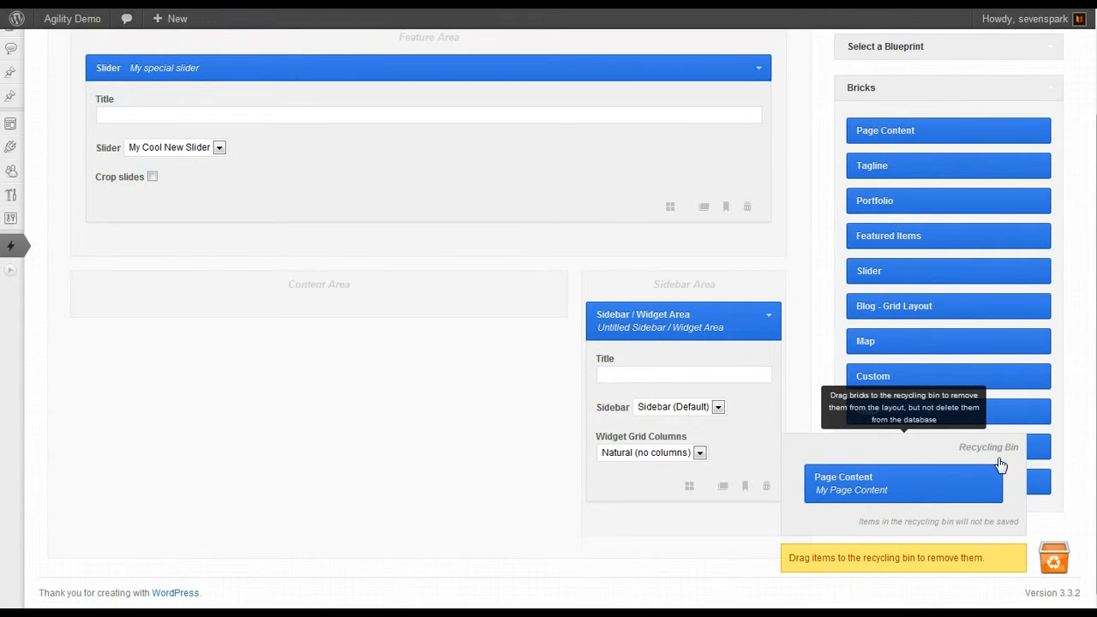
drag(840, 477, 242, 312)
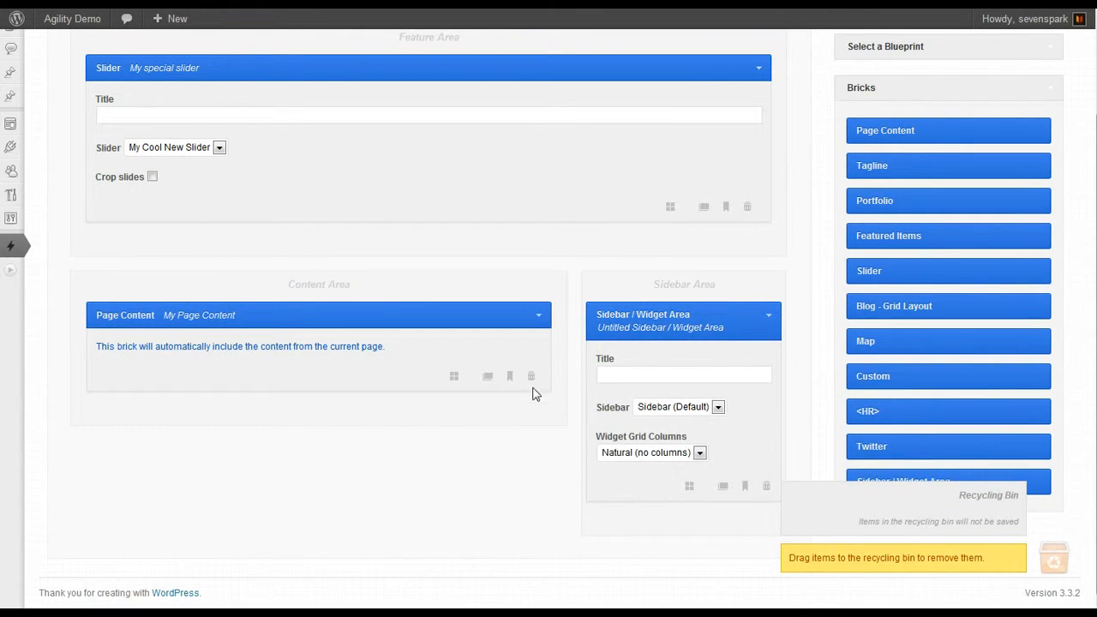
Mark the My Page Content brick for deletion and save the layout
click(531, 377)
scroll(548, 505, up, 2)
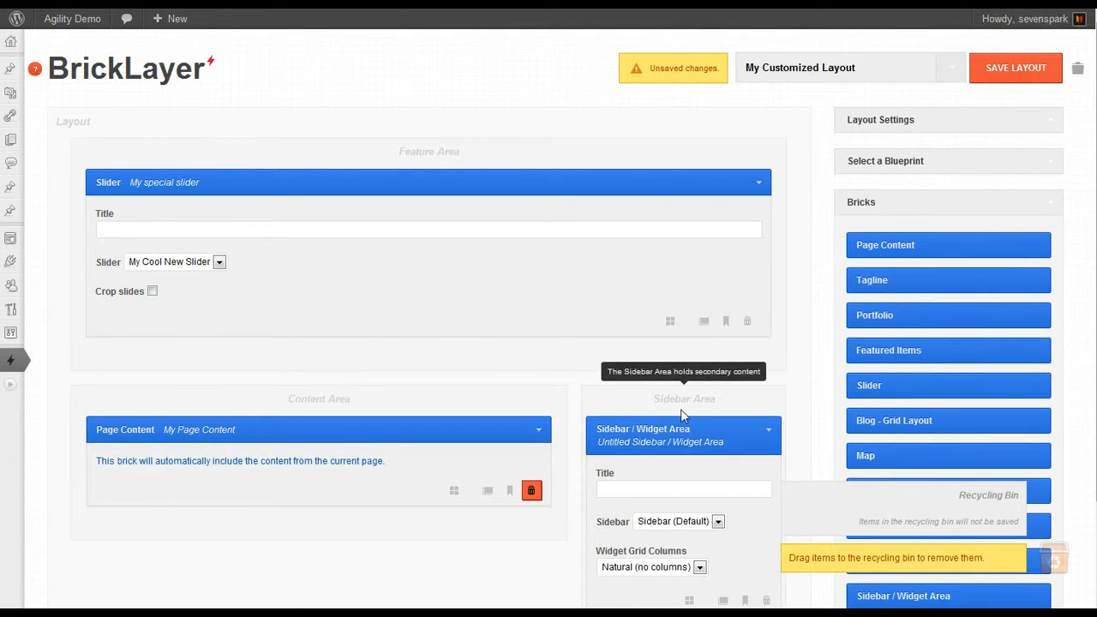
click(992, 74)
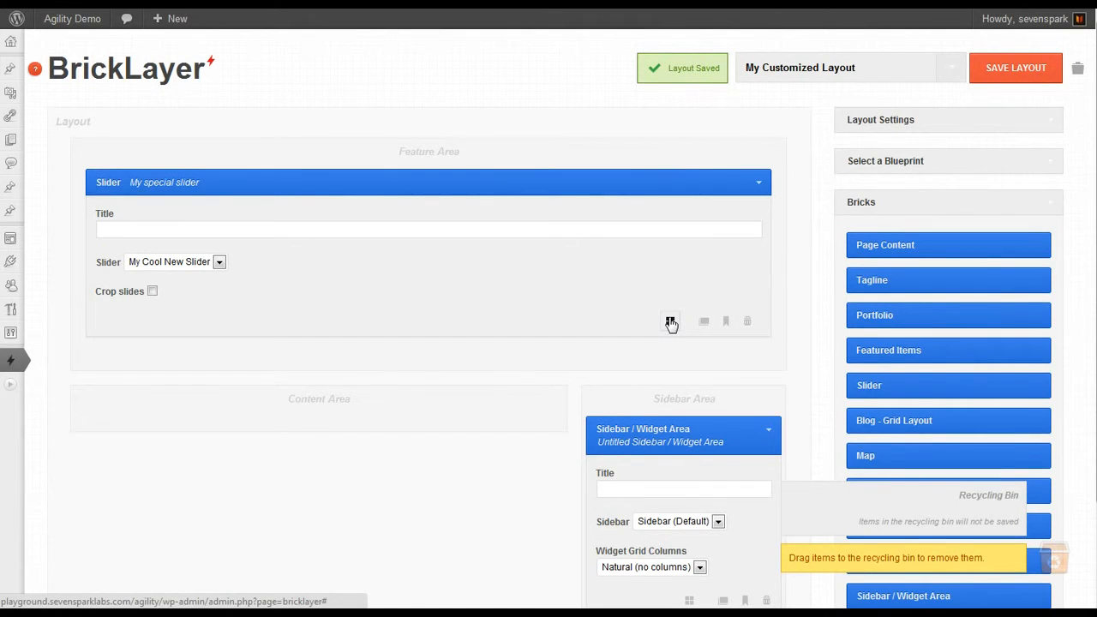
Add a new Page Content brick to the Content Area and set its width to 2/3 (Two Thirds)
drag(886, 245, 343, 452)
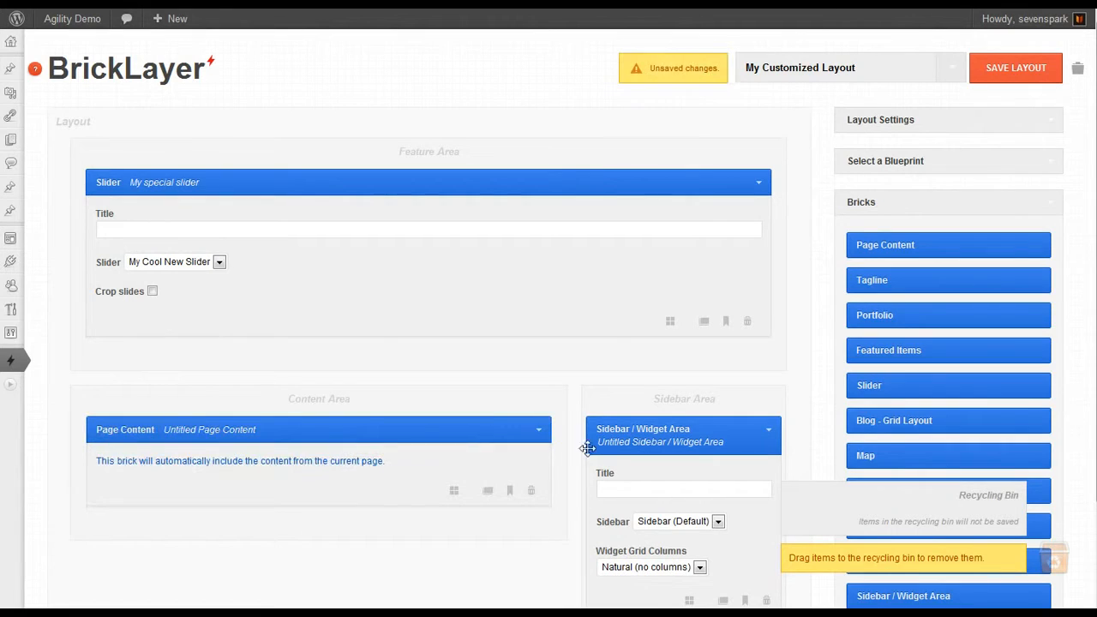
click(454, 492)
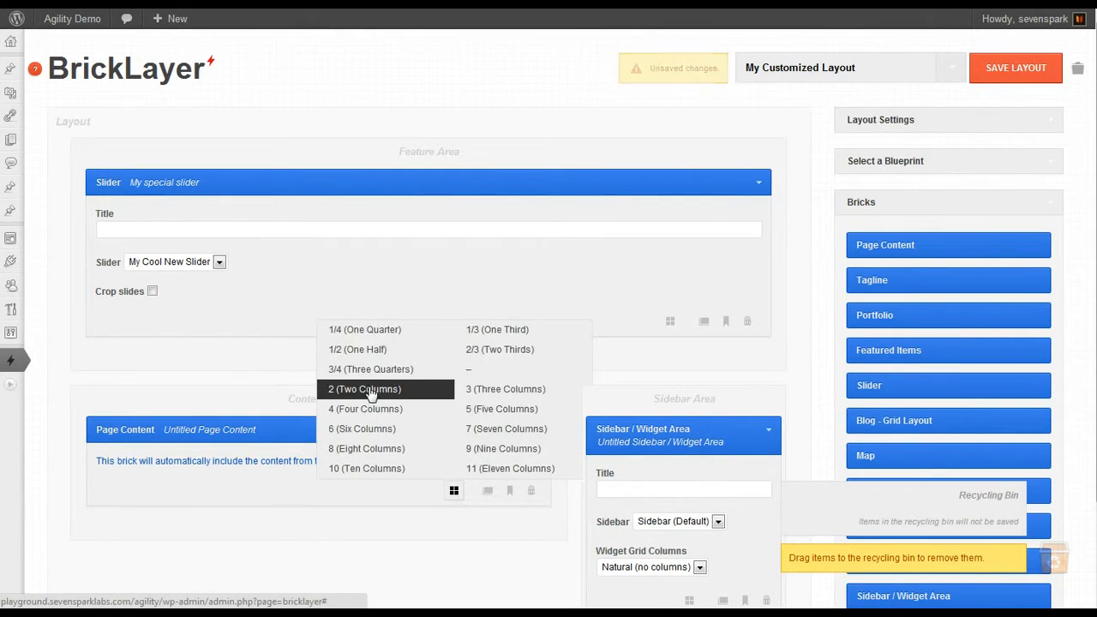
click(488, 351)
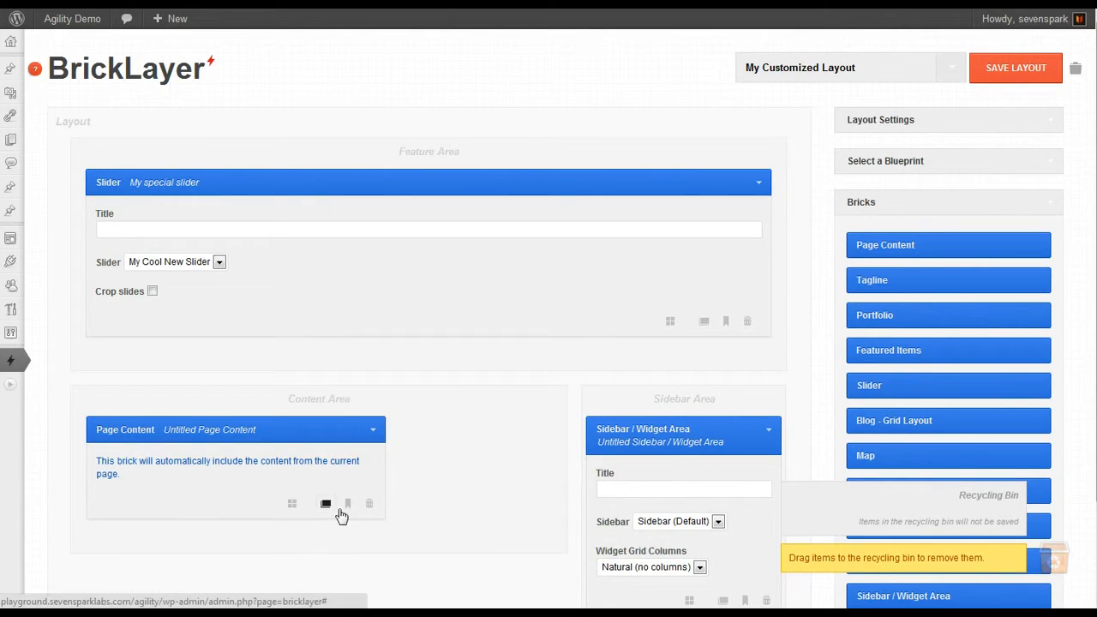
Try the two layout toggles between the width and delete controls of the Page Content brick, and switch both off again
click(326, 504)
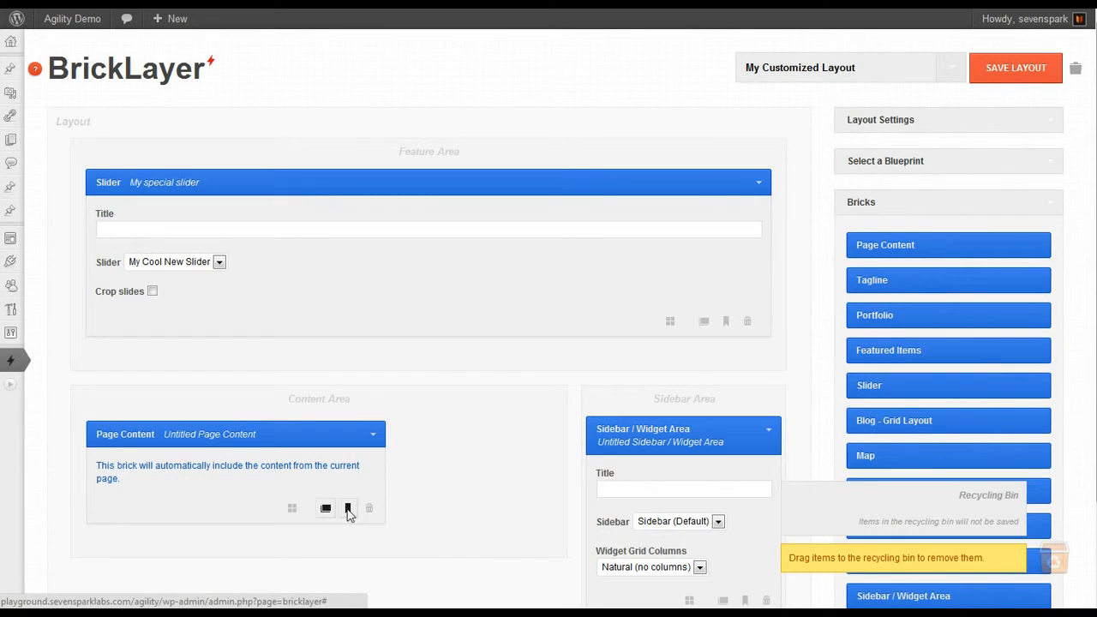
click(348, 510)
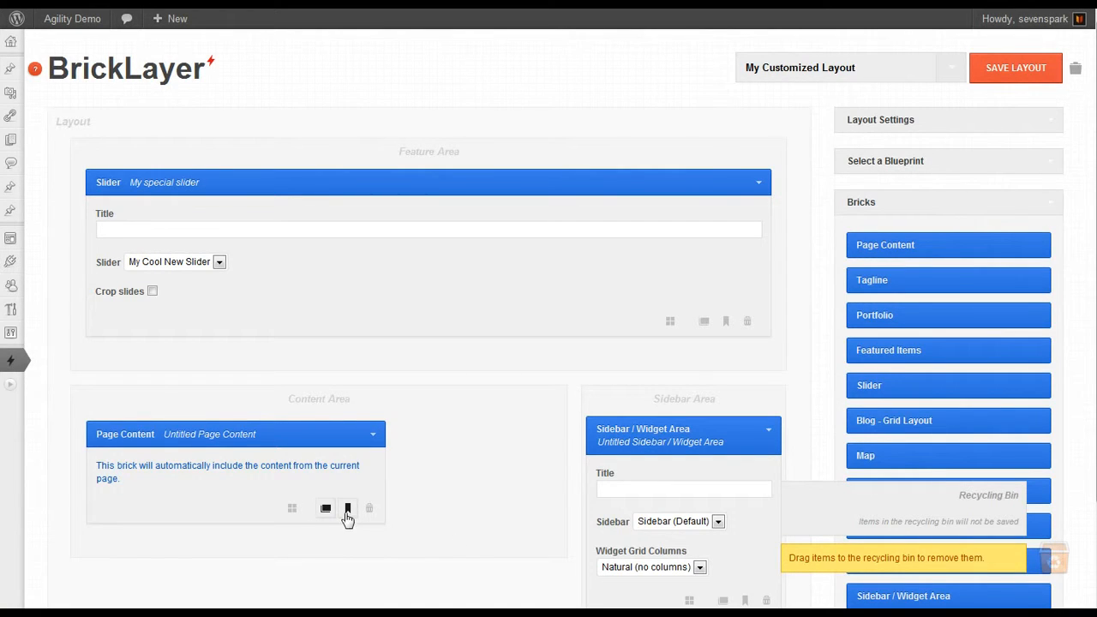
click(347, 511)
click(325, 509)
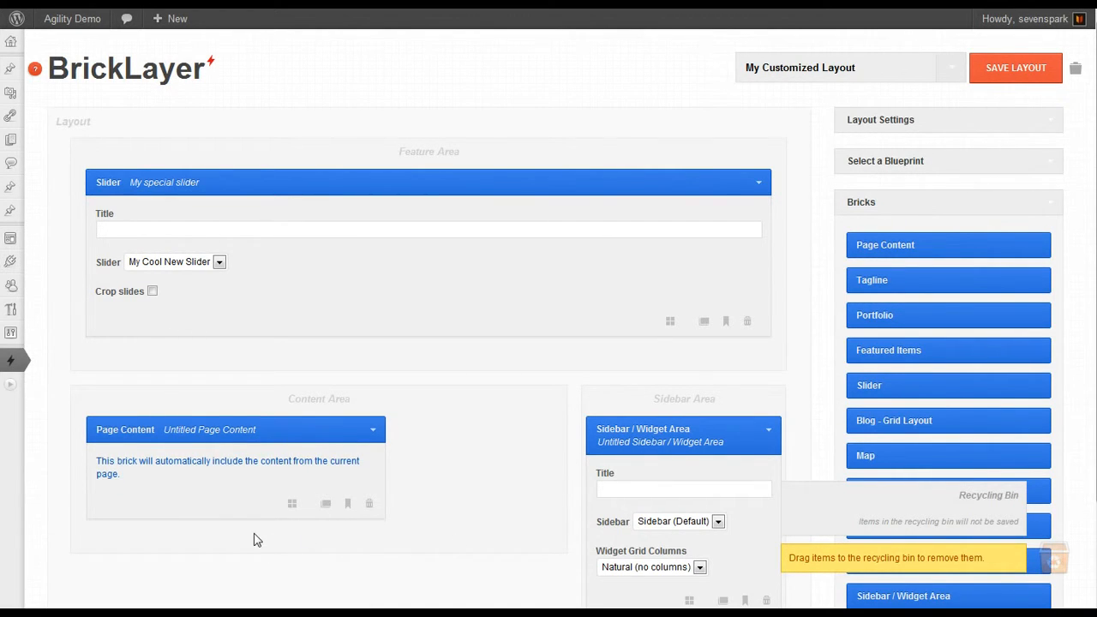
Close the recycling bin and check the list of available layouts
scroll(507, 522, down, 3)
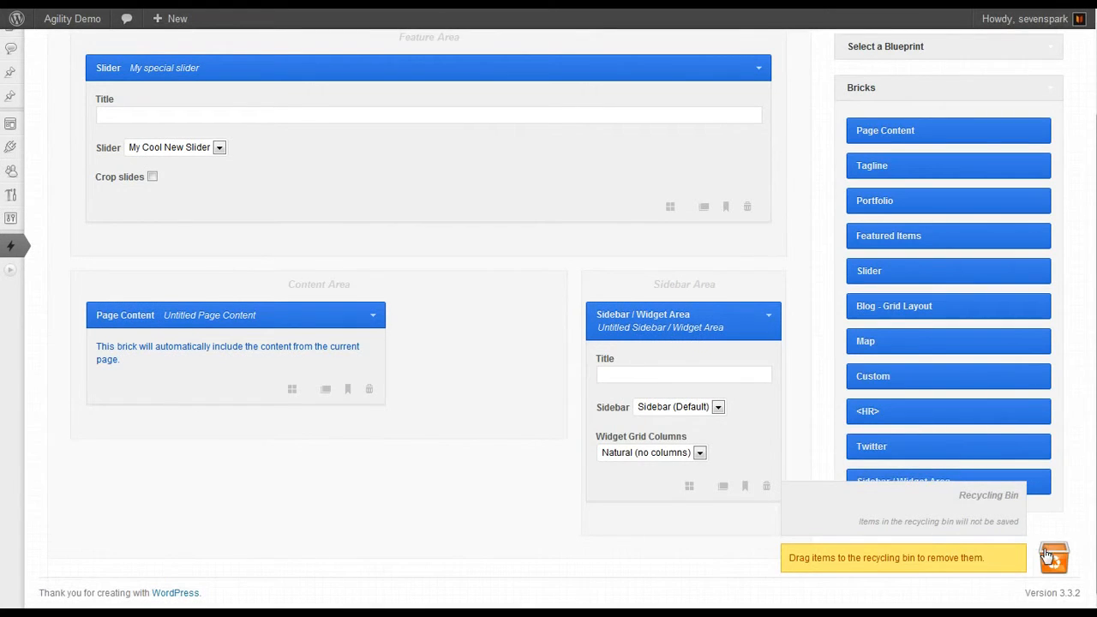
scroll(637, 523, up, 3)
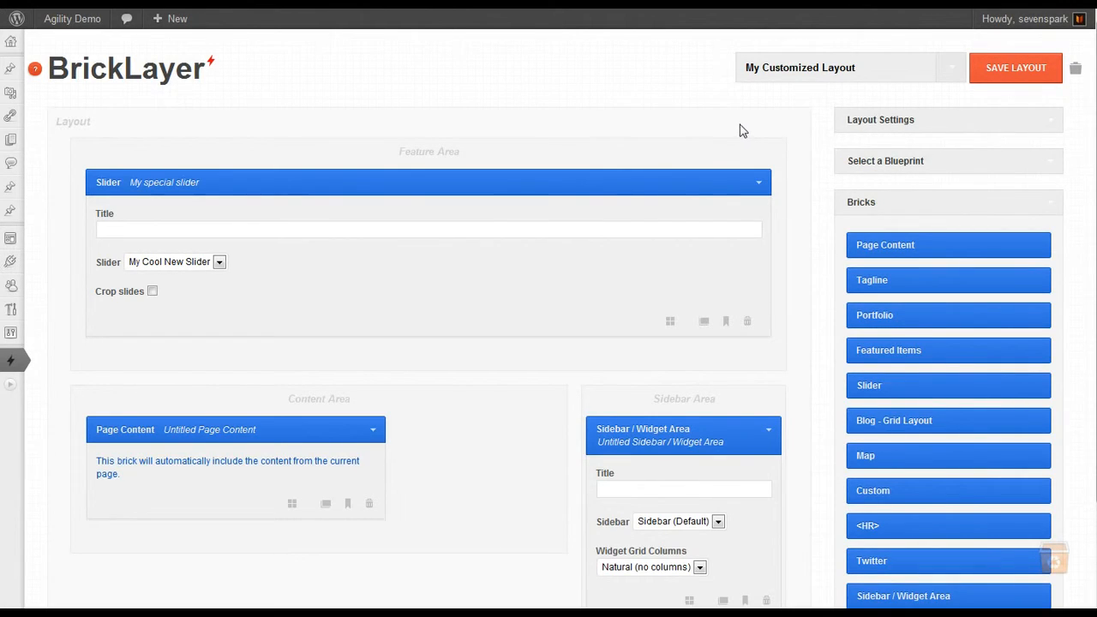
click(951, 68)
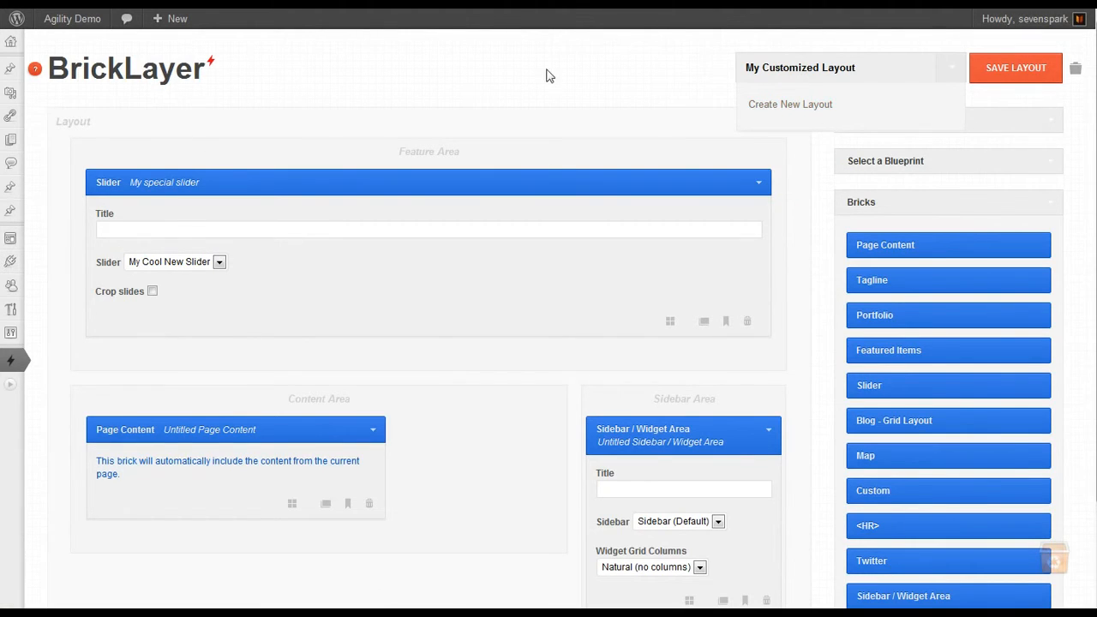
click(953, 68)
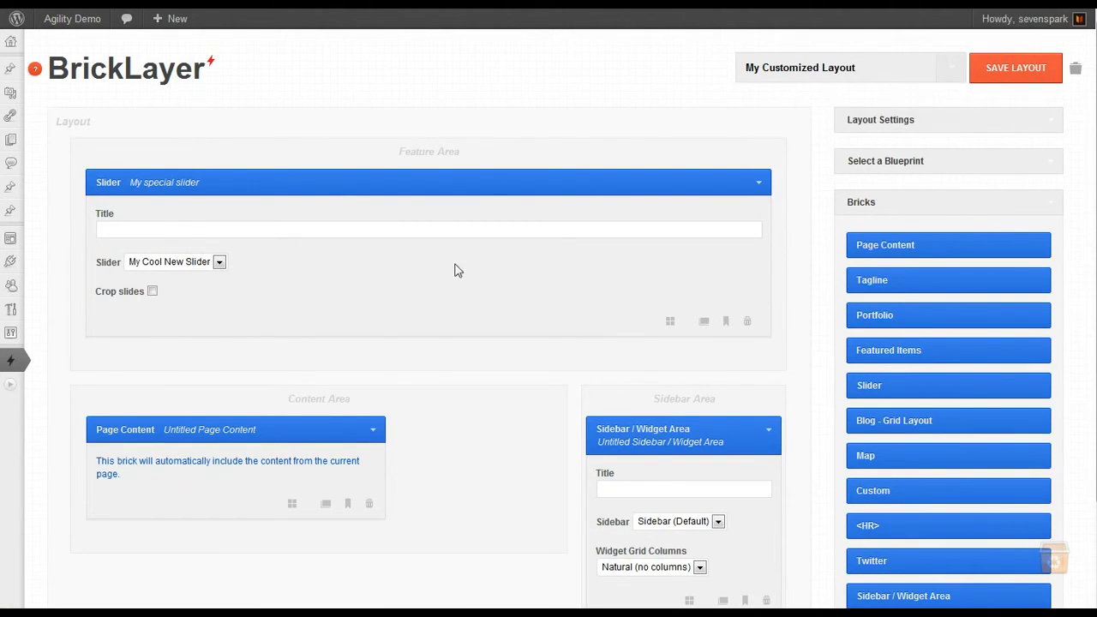